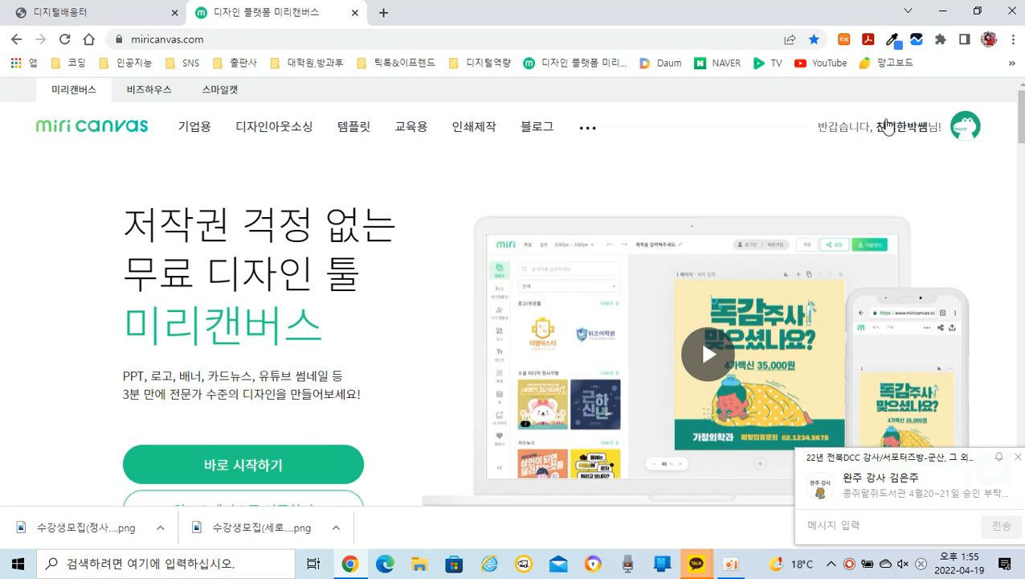
Step: Start a new design and set its canvas to the 소셜 미디어 정사각형 preset, 1080 px × 1080 px
{"action": "scroll", "coordinate": [447, 317], "scroll_direction": "down", "scroll_amount": 1}
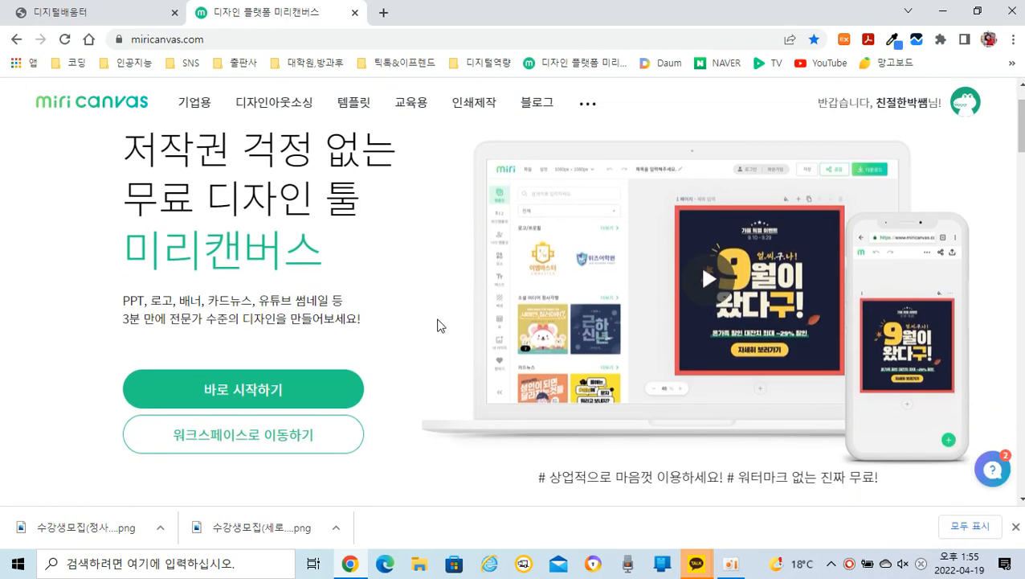
{"action": "left_click", "coordinate": [223, 398]}
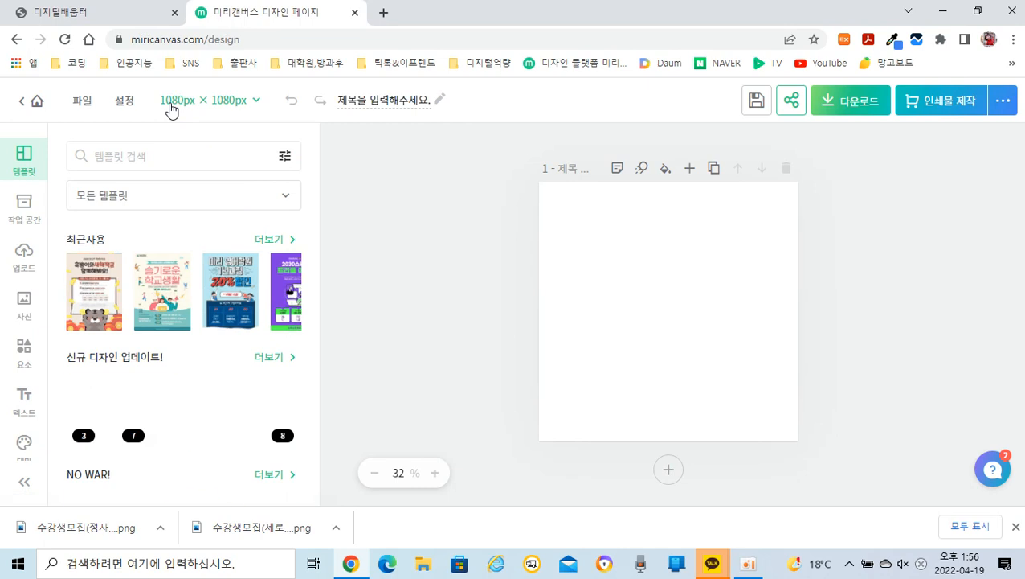
{"action": "left_click", "coordinate": [221, 104]}
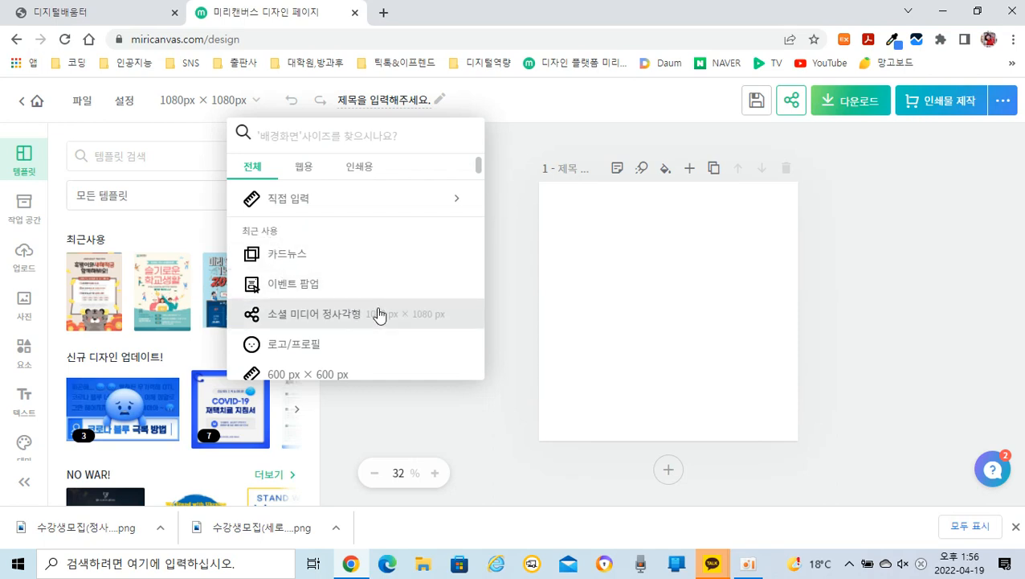
{"action": "scroll", "coordinate": [379, 316], "scroll_direction": "down", "scroll_amount": 2}
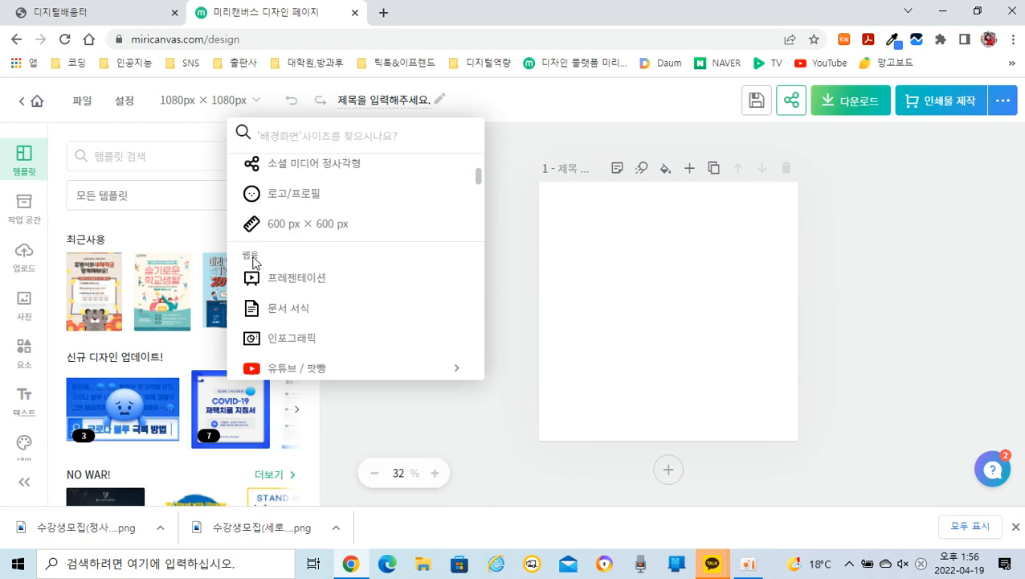
{"action": "scroll", "coordinate": [347, 289], "scroll_direction": "down", "scroll_amount": 3}
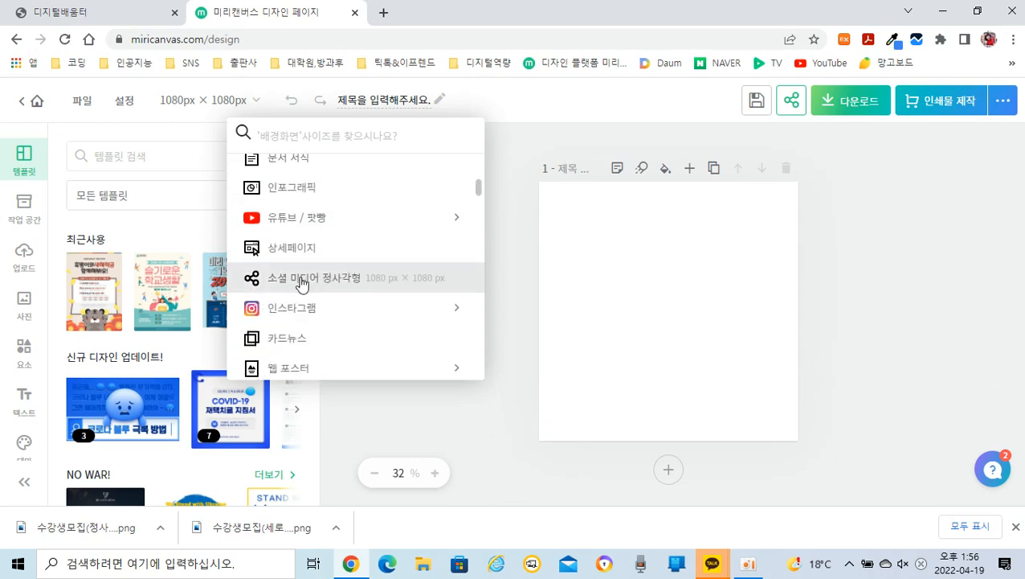
{"action": "left_click", "coordinate": [301, 285]}
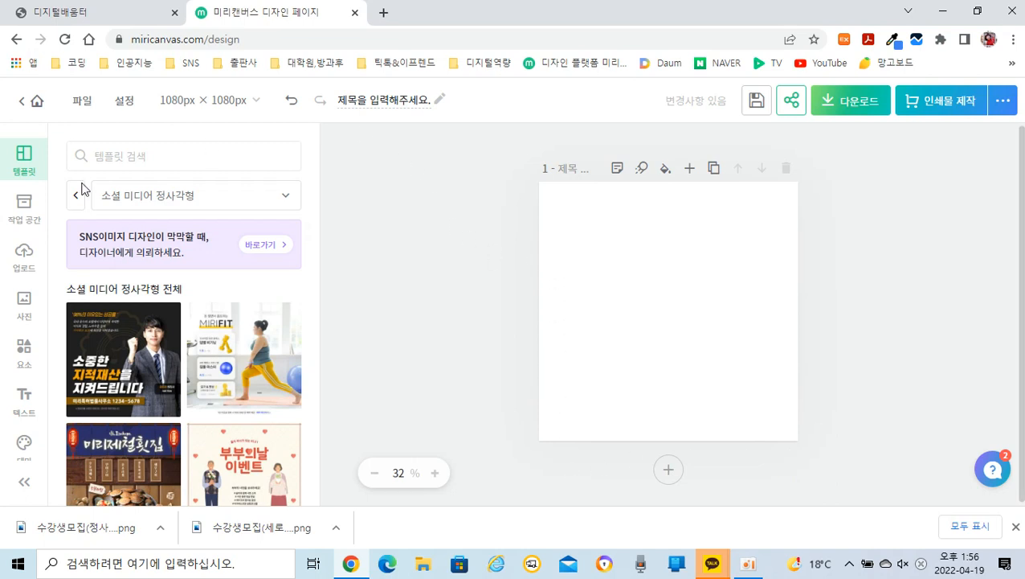
Step: Search the square social media templates for "수강생 모집"
{"action": "left_click", "coordinate": [121, 157]}
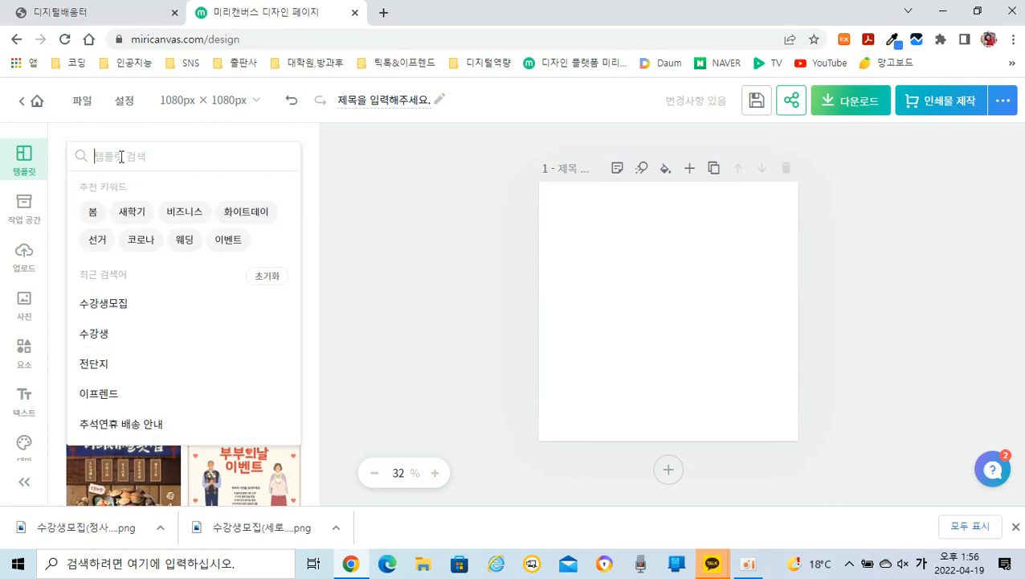
{"action": "type", "text": "수강새"}
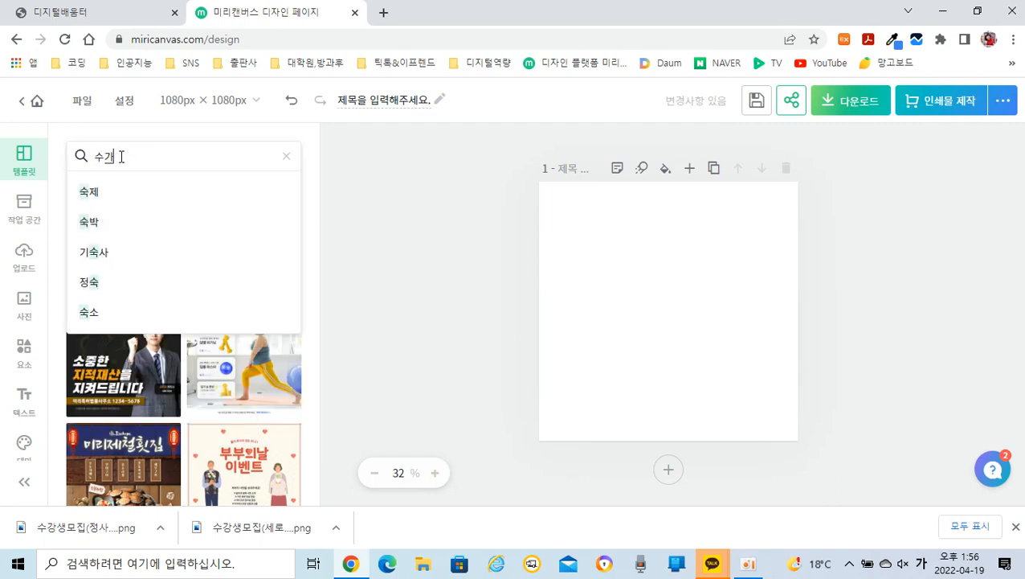
{"action": "type", "text": "ㅇ"}
{"action": "type", "text": " 모집"}
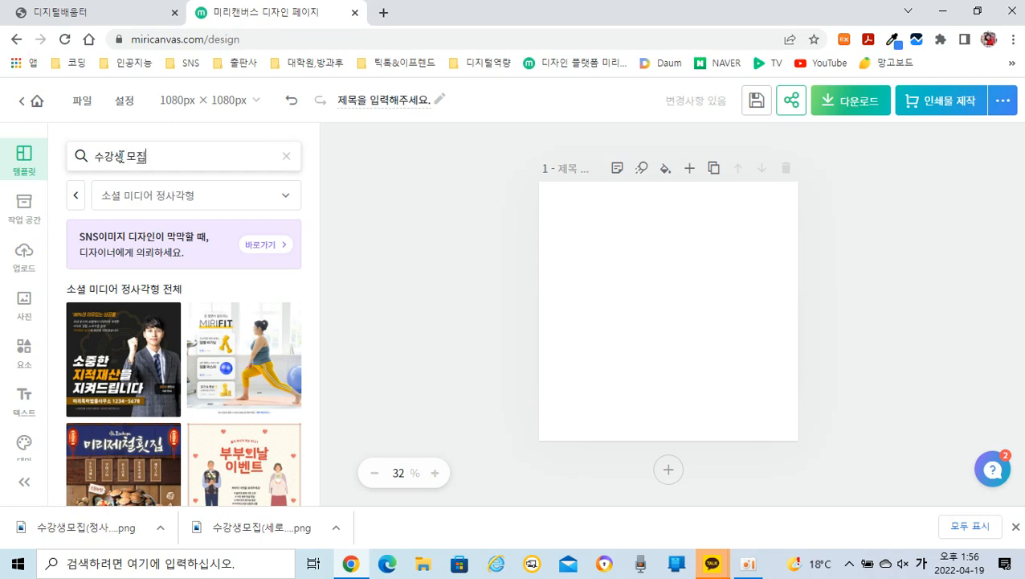
{"action": "key", "text": "Return"}
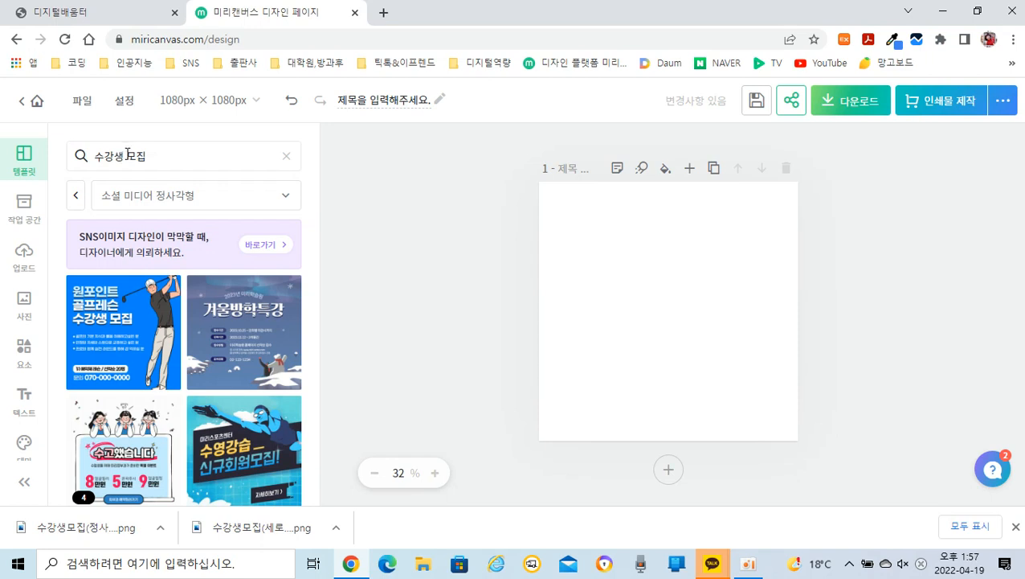
Step: Browse the matching templates and apply the blue 특별강의 template with the D-100 countdown to the blank page
{"action": "scroll", "coordinate": [193, 415], "scroll_direction": "down", "scroll_amount": 5}
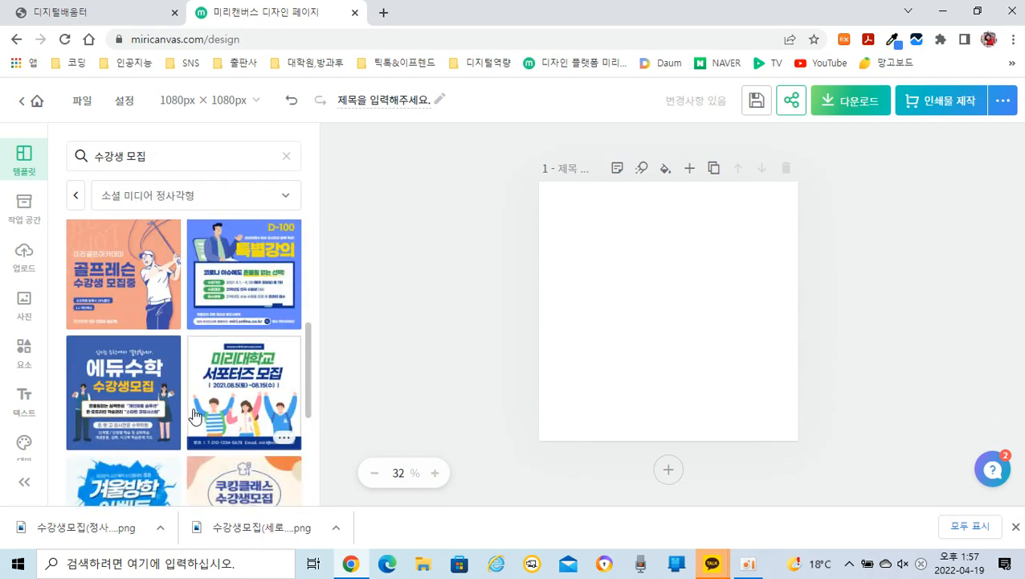
{"action": "scroll", "coordinate": [193, 415], "scroll_direction": "down", "scroll_amount": 2}
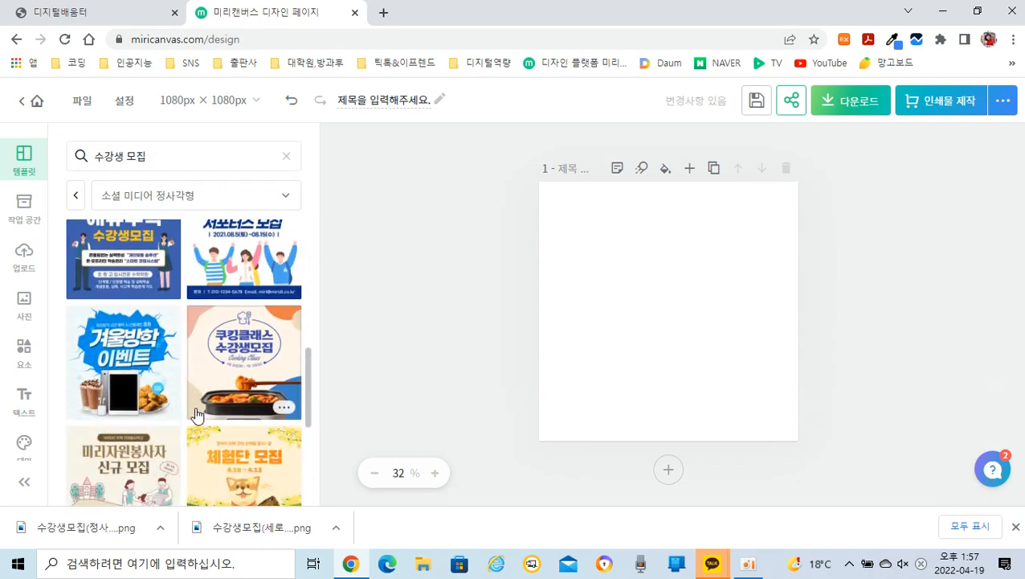
{"action": "scroll", "coordinate": [193, 415], "scroll_direction": "down", "scroll_amount": 2}
{"action": "scroll", "coordinate": [200, 412], "scroll_direction": "down", "scroll_amount": 3}
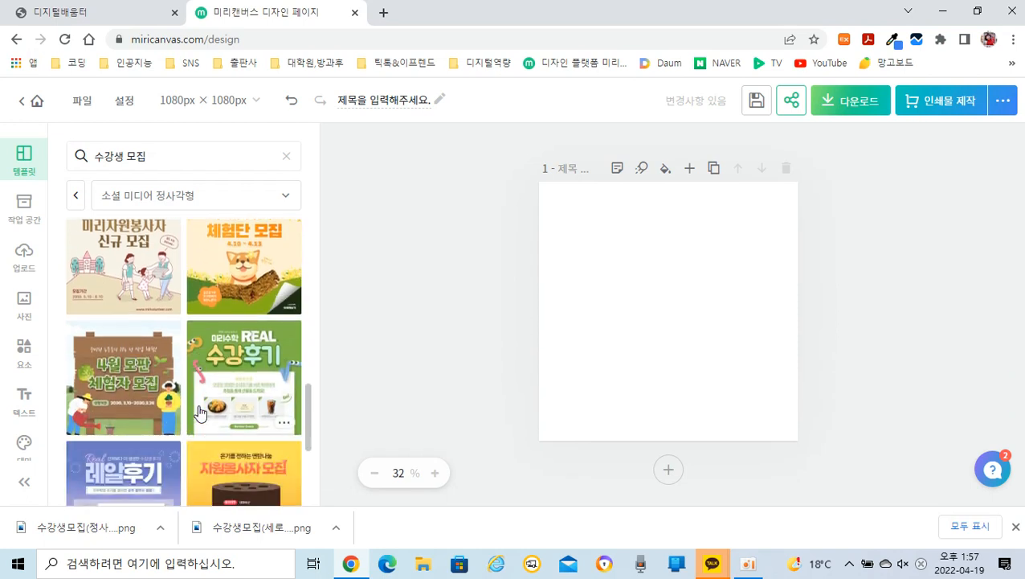
{"action": "scroll", "coordinate": [201, 413], "scroll_direction": "down", "scroll_amount": 3}
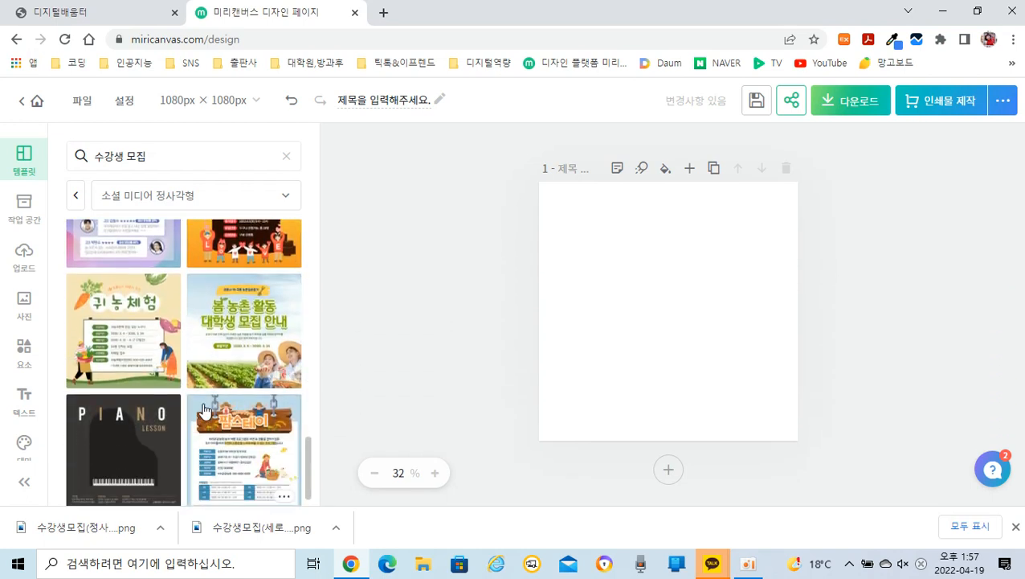
{"action": "scroll", "coordinate": [222, 414], "scroll_direction": "down", "scroll_amount": 3}
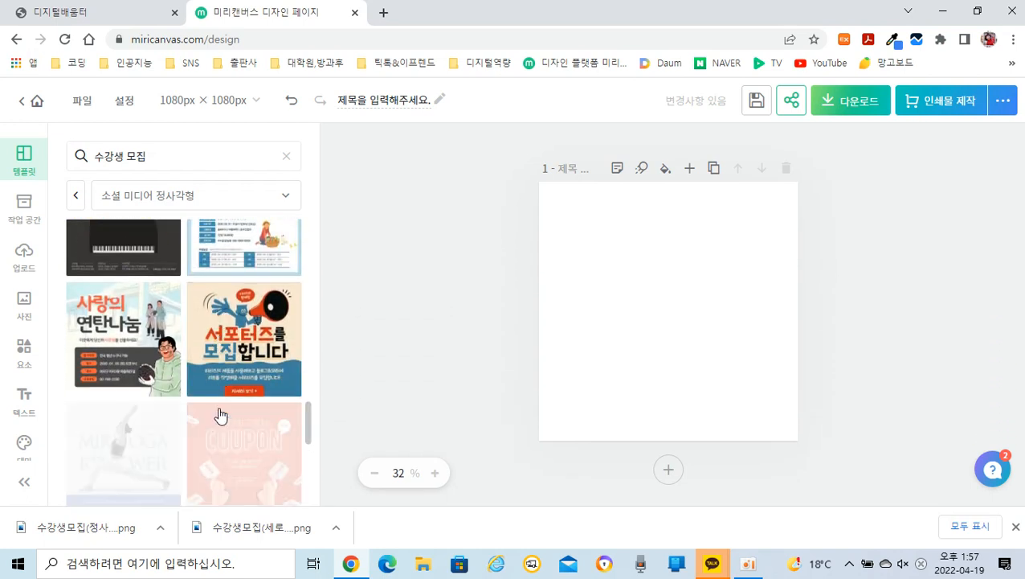
{"action": "scroll", "coordinate": [221, 414], "scroll_direction": "up", "scroll_amount": 8}
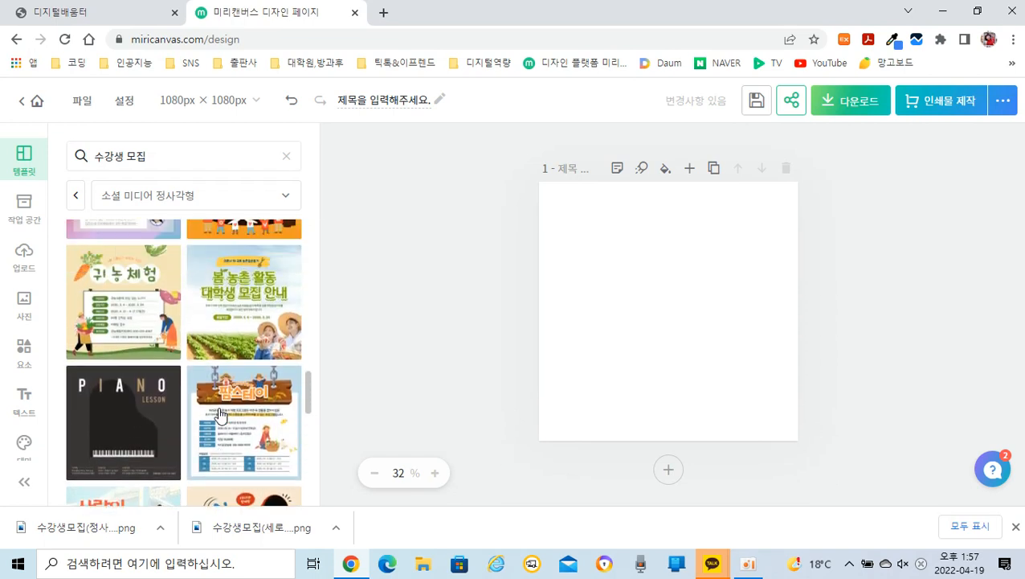
{"action": "scroll", "coordinate": [222, 414], "scroll_direction": "up", "scroll_amount": 6}
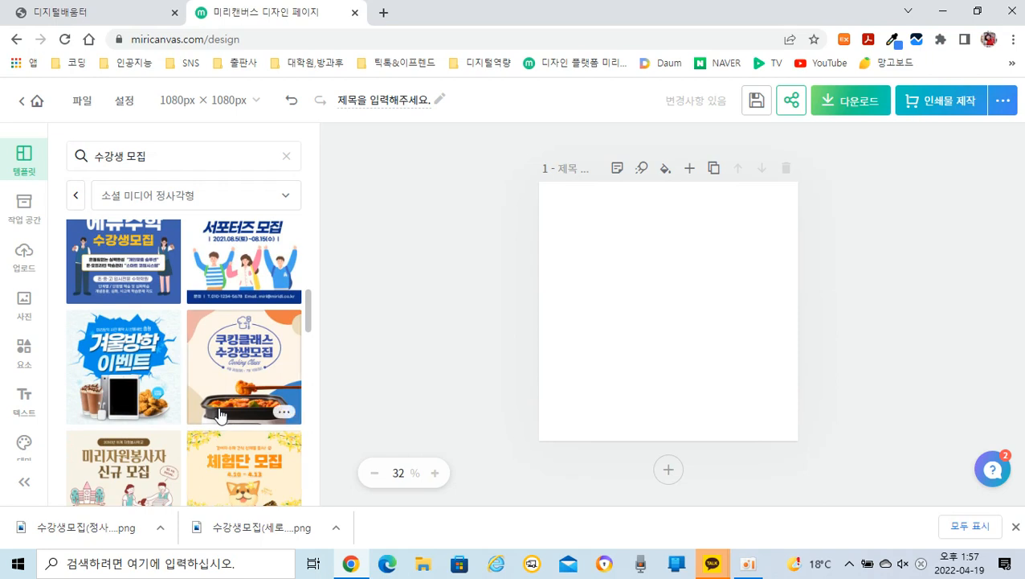
{"action": "scroll", "coordinate": [221, 414], "scroll_direction": "up", "scroll_amount": 2}
{"action": "scroll", "coordinate": [220, 415], "scroll_direction": "up", "scroll_amount": 4}
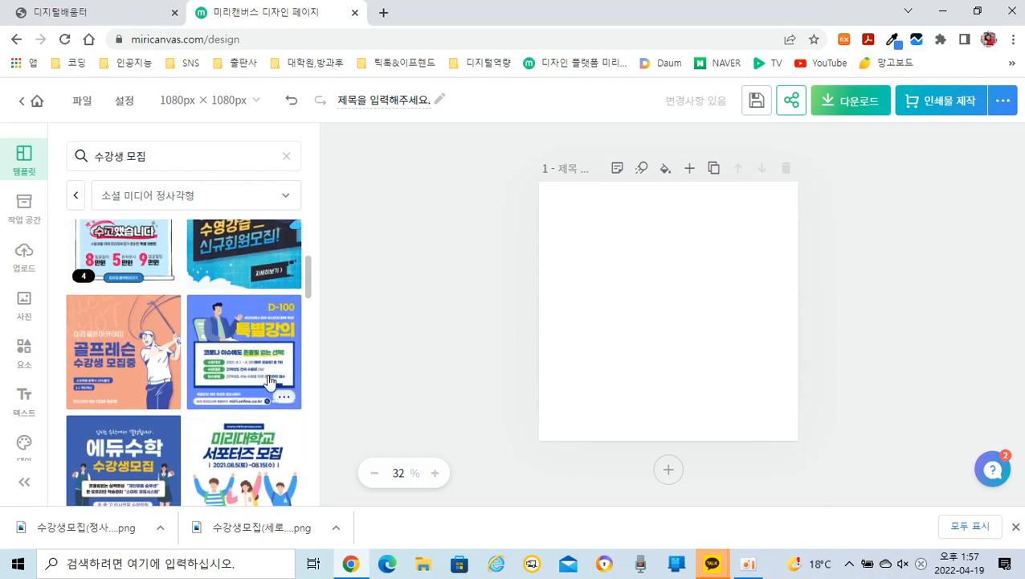
{"action": "left_click", "coordinate": [249, 363]}
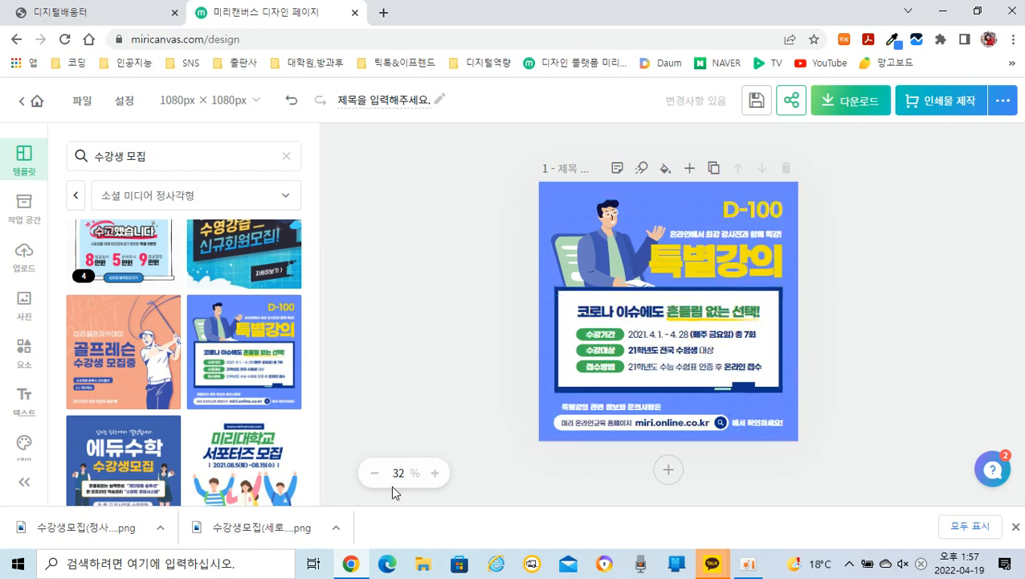
Step: Change the D-100 countdown text above the title to D-6
{"action": "left_click", "coordinate": [435, 474]}
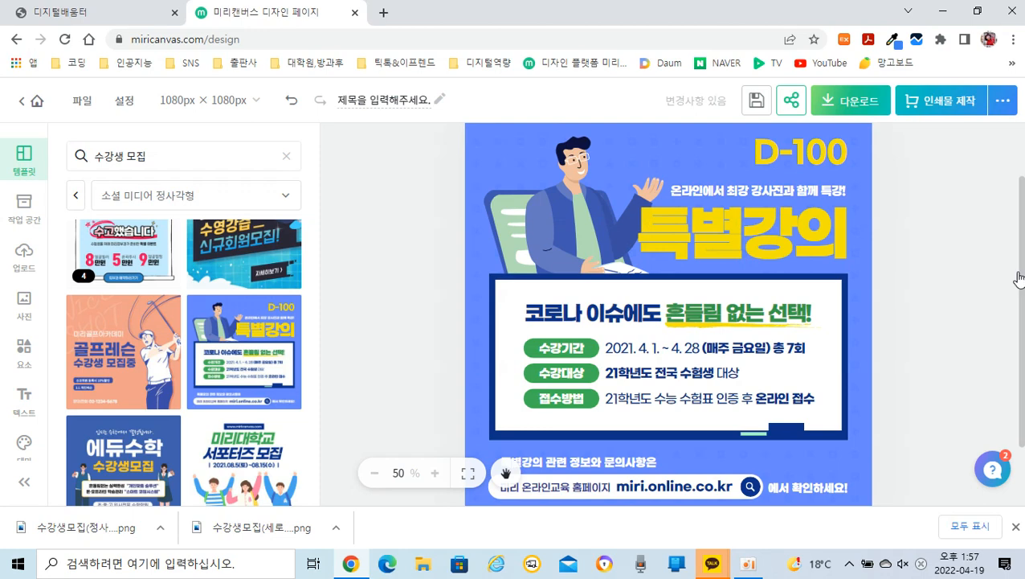
{"action": "left_click_drag", "start_coordinate": [1021, 276], "coordinate": [1020, 265]}
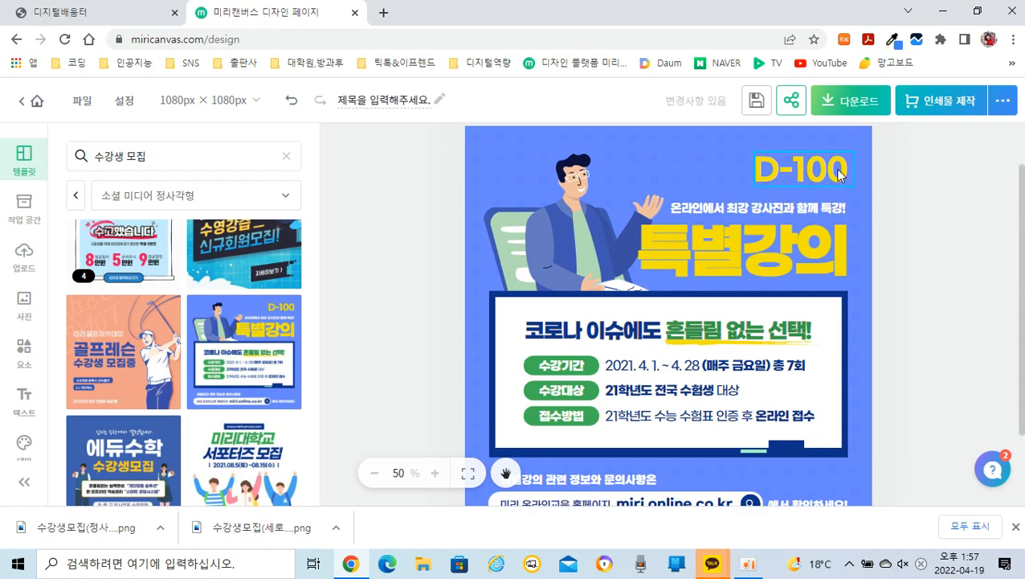
{"action": "left_click", "coordinate": [802, 178]}
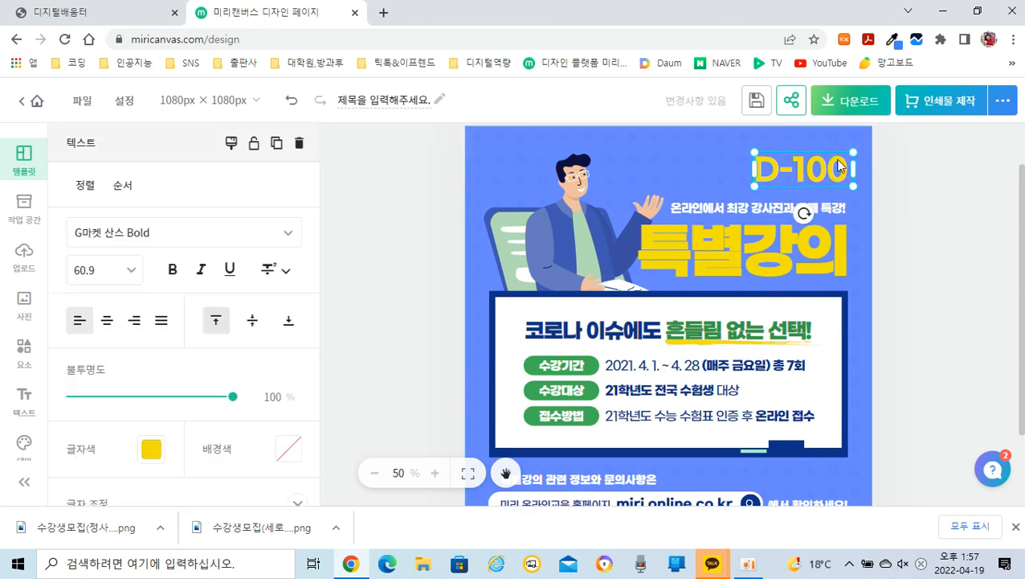
{"action": "double_click", "coordinate": [833, 172]}
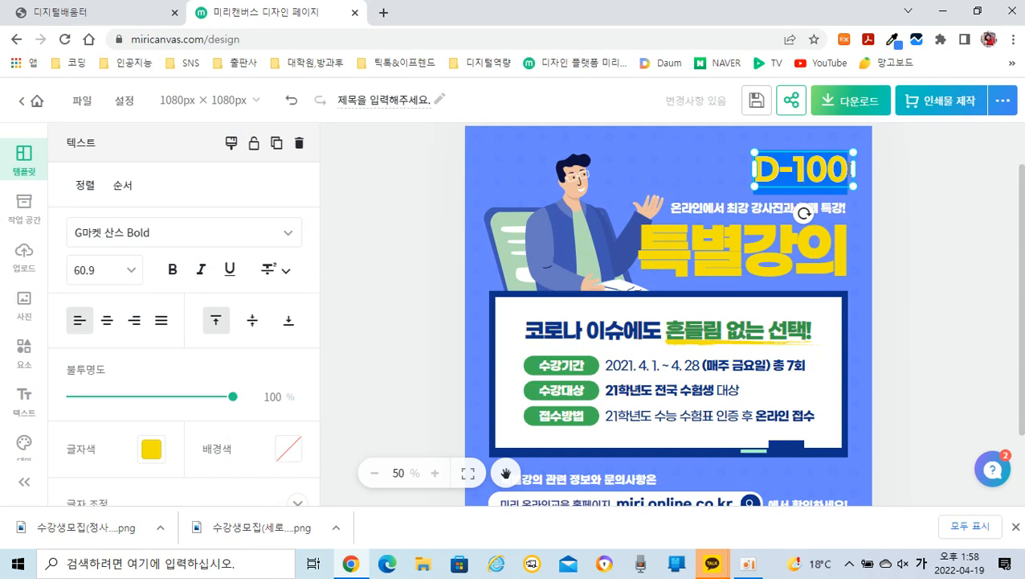
{"action": "left_click", "coordinate": [851, 169]}
{"action": "key", "text": "BackSpace"}
{"action": "key", "text": "BackSpace"}
{"action": "key", "text": "BackSpace"}
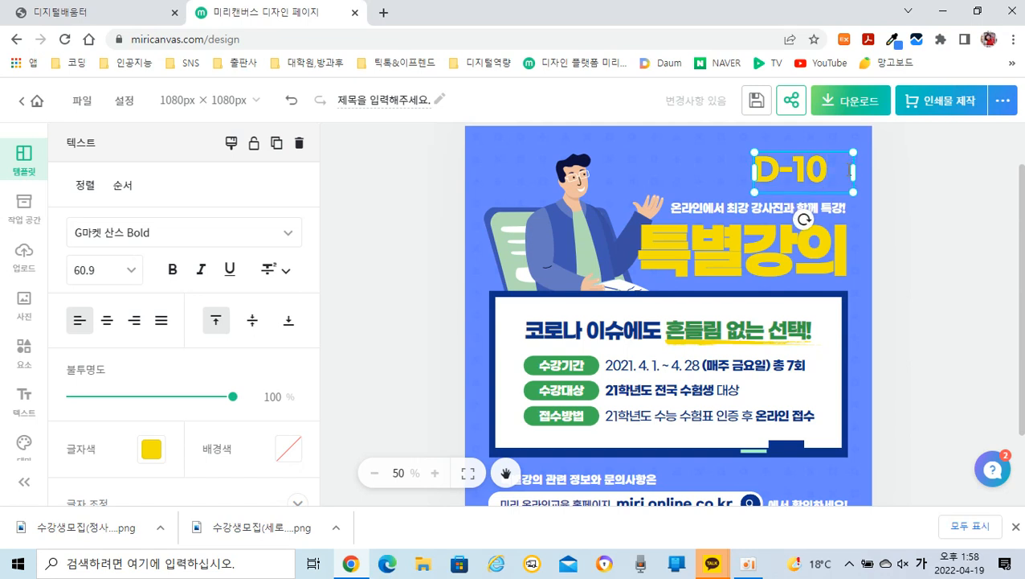
{"action": "type", "text": "6"}
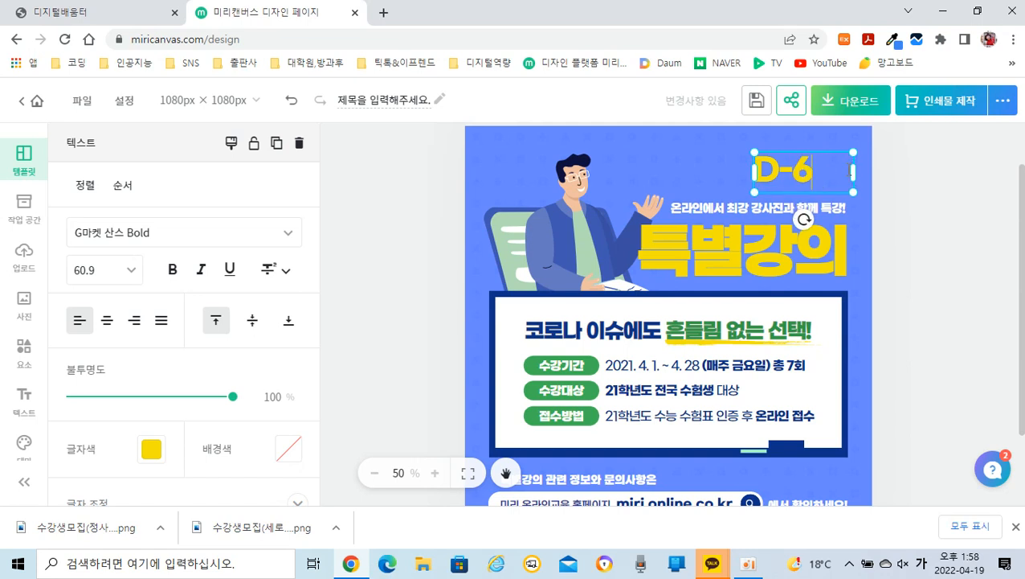
{"action": "left_click", "coordinate": [915, 160]}
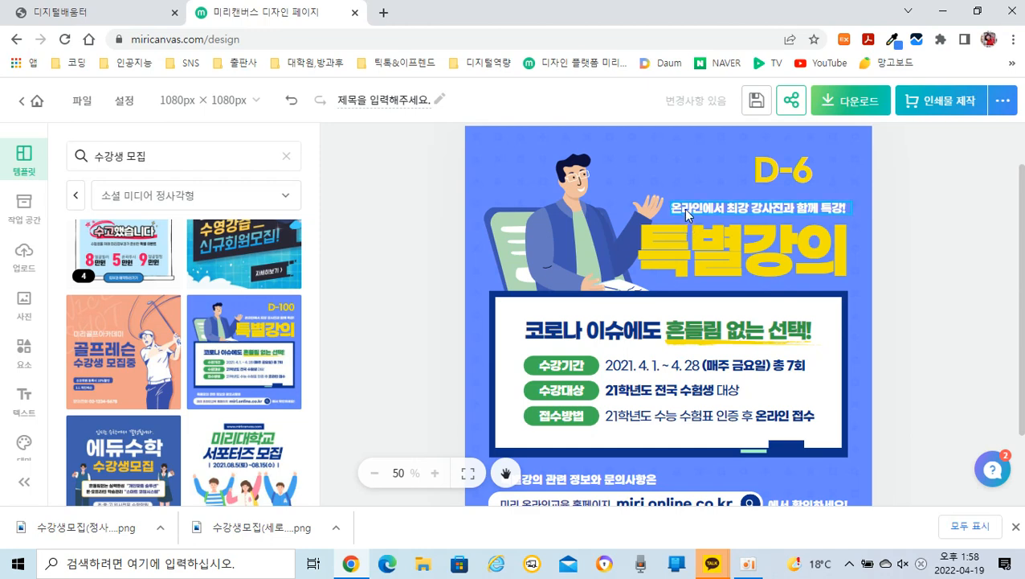
Step: Replace the white subtitle above 특별강의 with "디지털배움터 교육생 모집" and centre-align it
{"action": "left_click", "coordinate": [767, 208]}
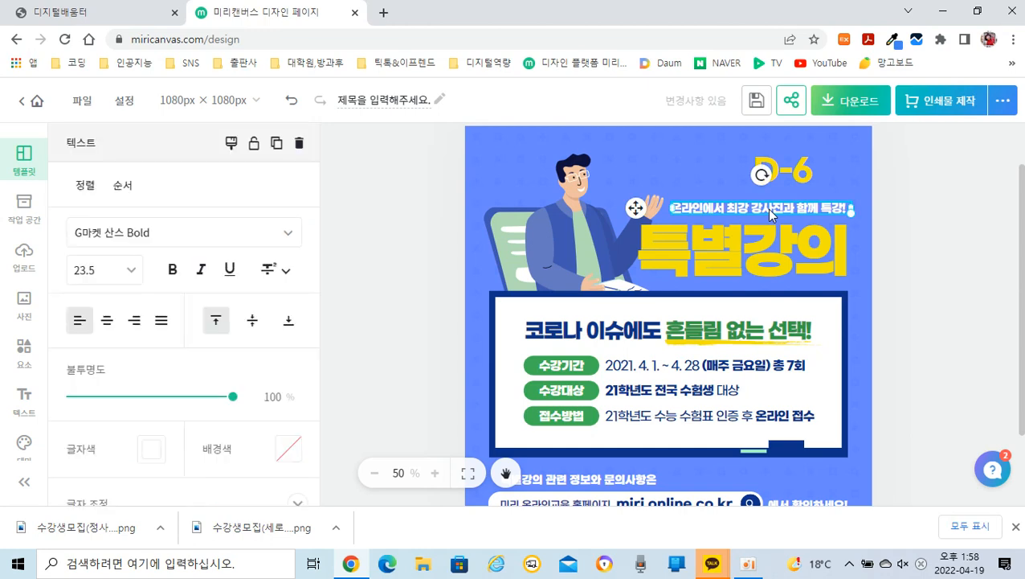
{"action": "double_click", "coordinate": [769, 210]}
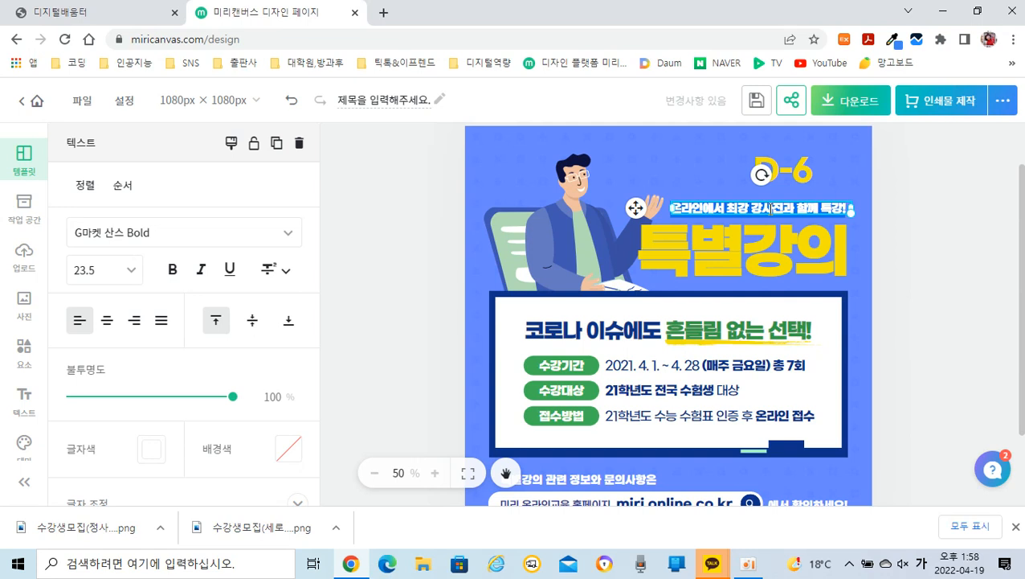
{"action": "key", "text": "BackSpace"}
{"action": "type", "text": "디지털"}
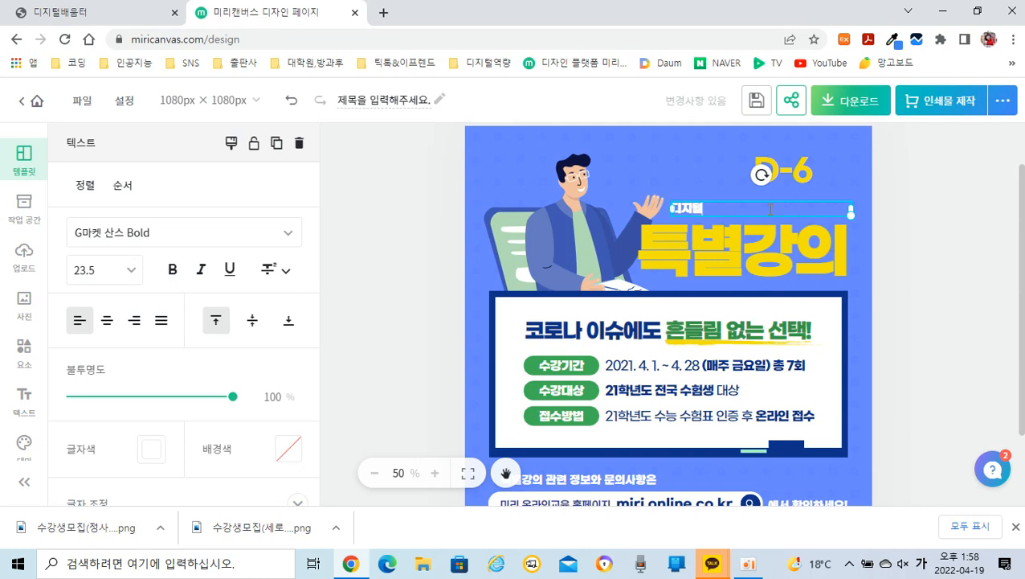
{"action": "type", "text": "배움터 교육사"}
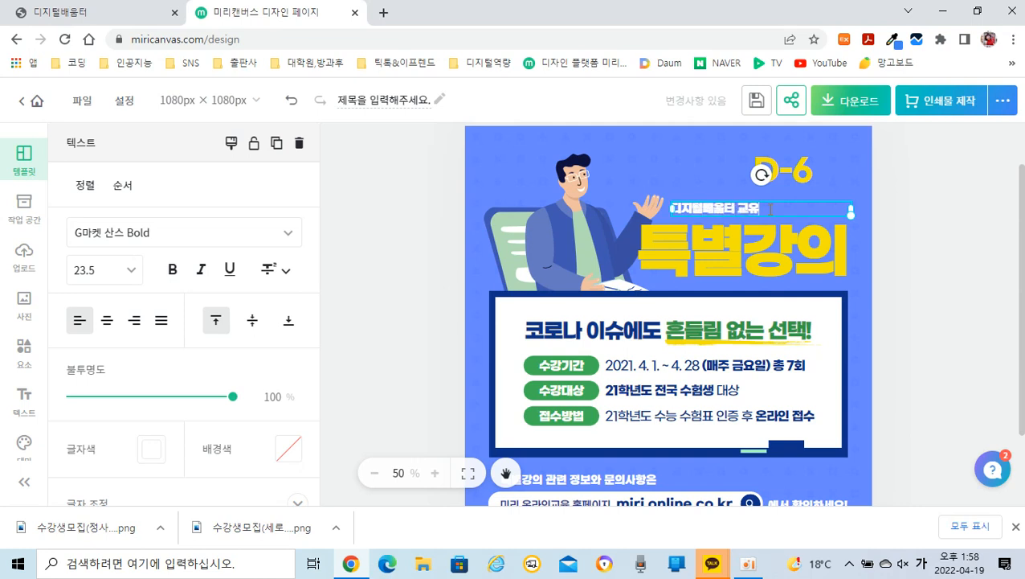
{"action": "type", "text": " 모집"}
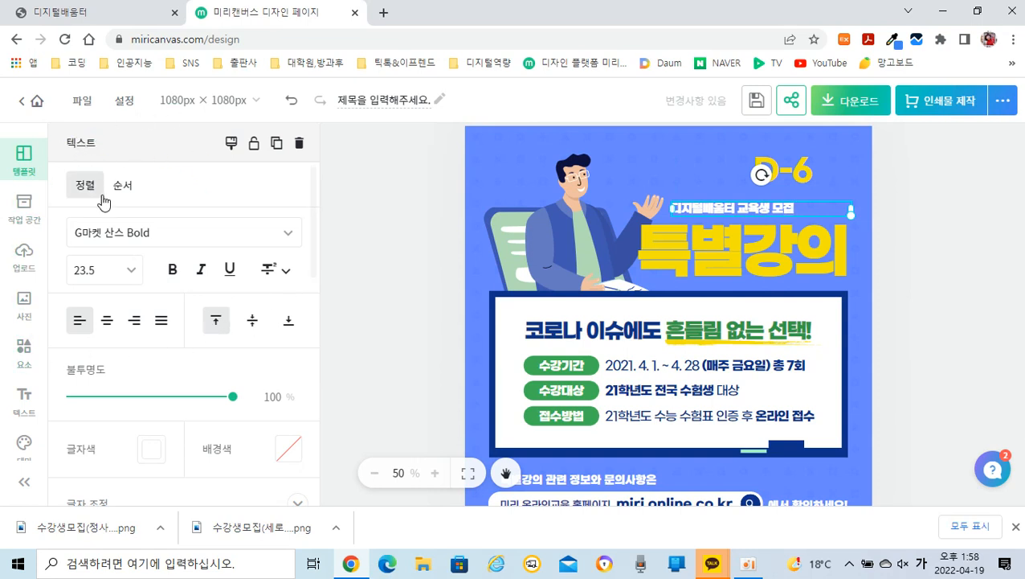
{"action": "left_click", "coordinate": [106, 321]}
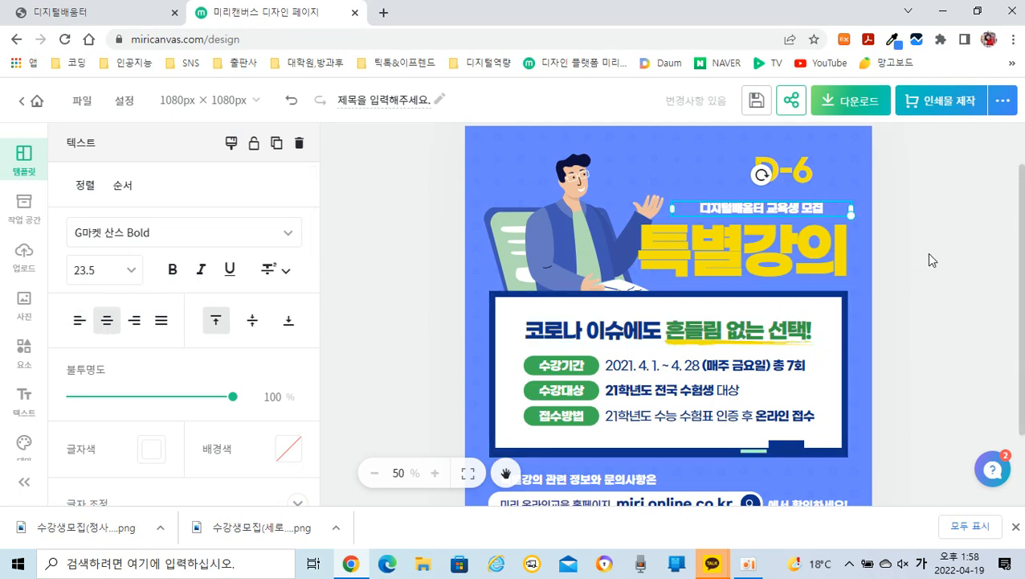
Step: Replace the large yellow 특별강의 title with "노인여성회관"
{"action": "left_click", "coordinate": [724, 277]}
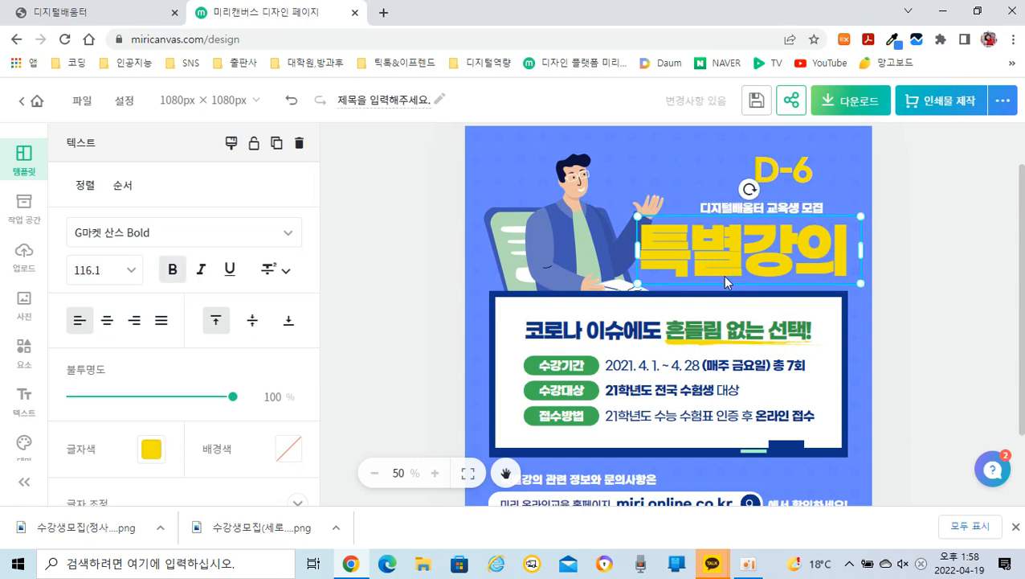
{"action": "double_click", "coordinate": [725, 277]}
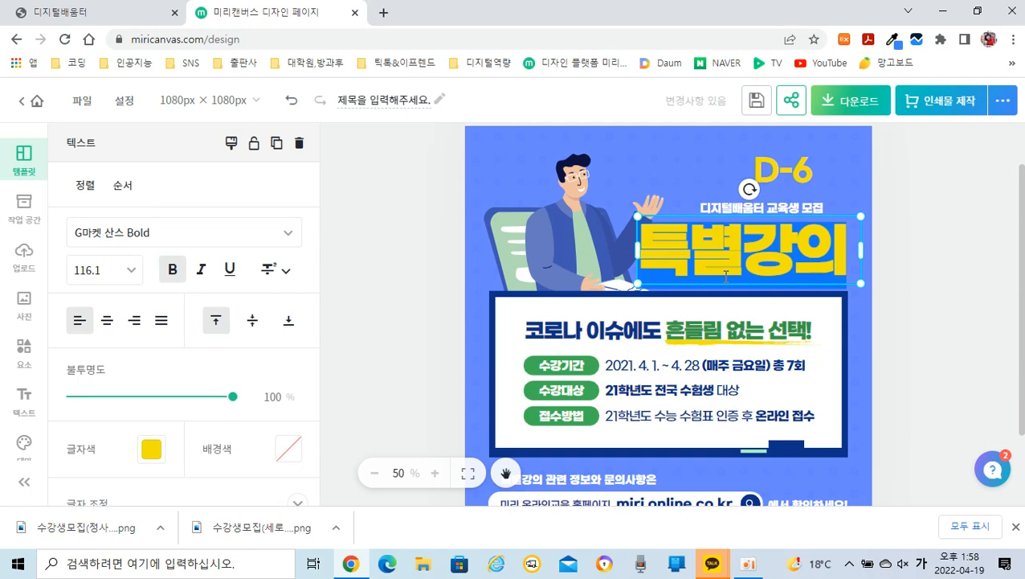
{"action": "type", "text": "노인여"}
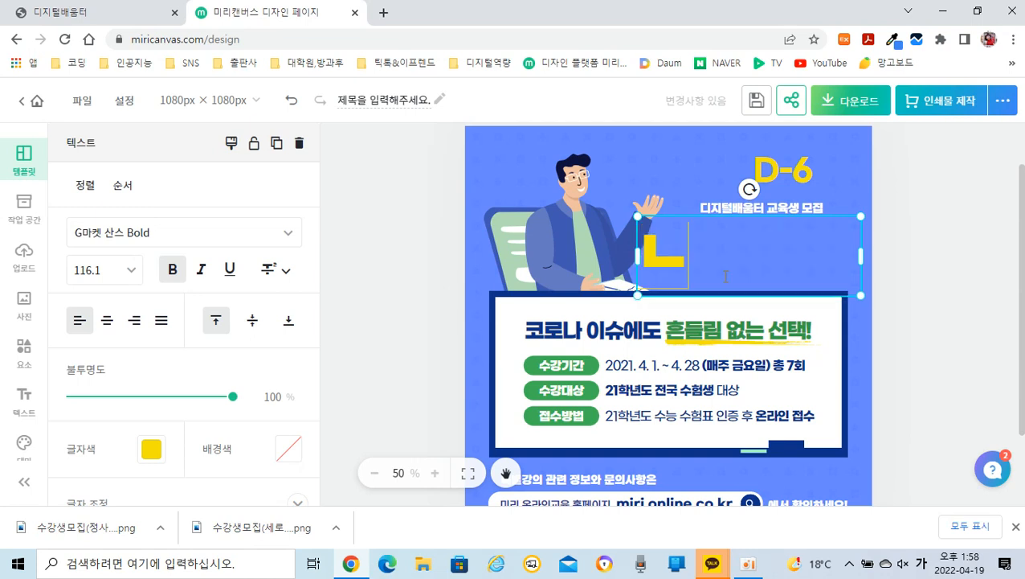
{"action": "type", "text": "성회관"}
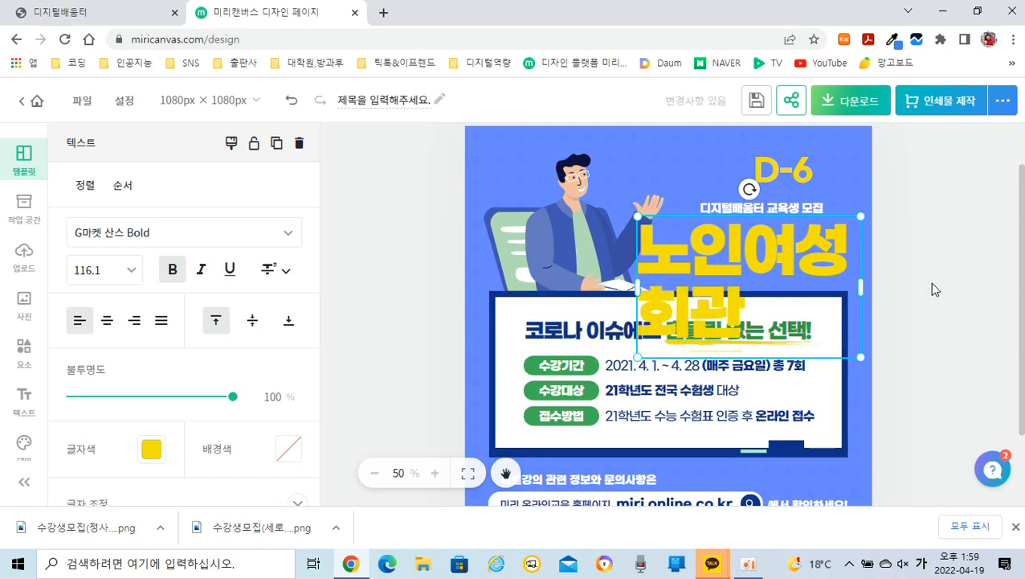
{"action": "left_click", "coordinate": [941, 239]}
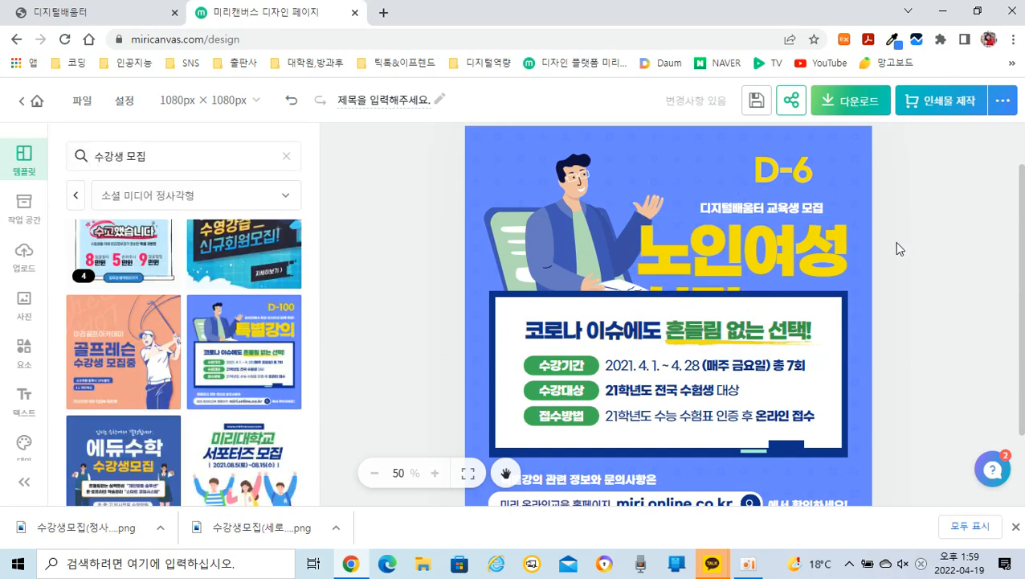
Step: Fit the 노인여성회관 title on one line at a font size of about 70.9 and place it under the white subtitle, beside the man
{"action": "left_click", "coordinate": [810, 259]}
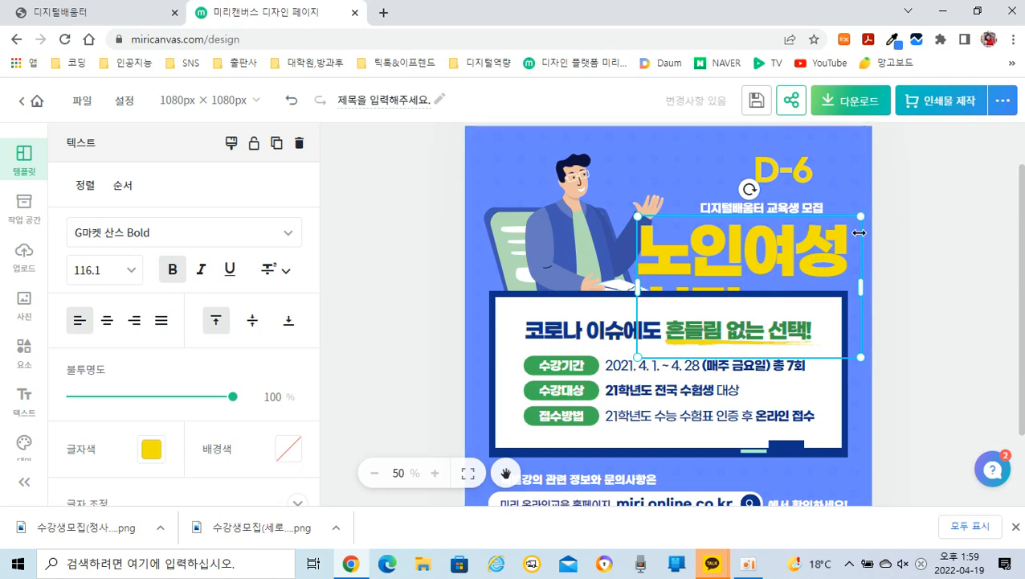
{"action": "left_click_drag", "start_coordinate": [861, 215], "coordinate": [916, 173]}
{"action": "left_click_drag", "start_coordinate": [924, 269], "coordinate": [984, 246]}
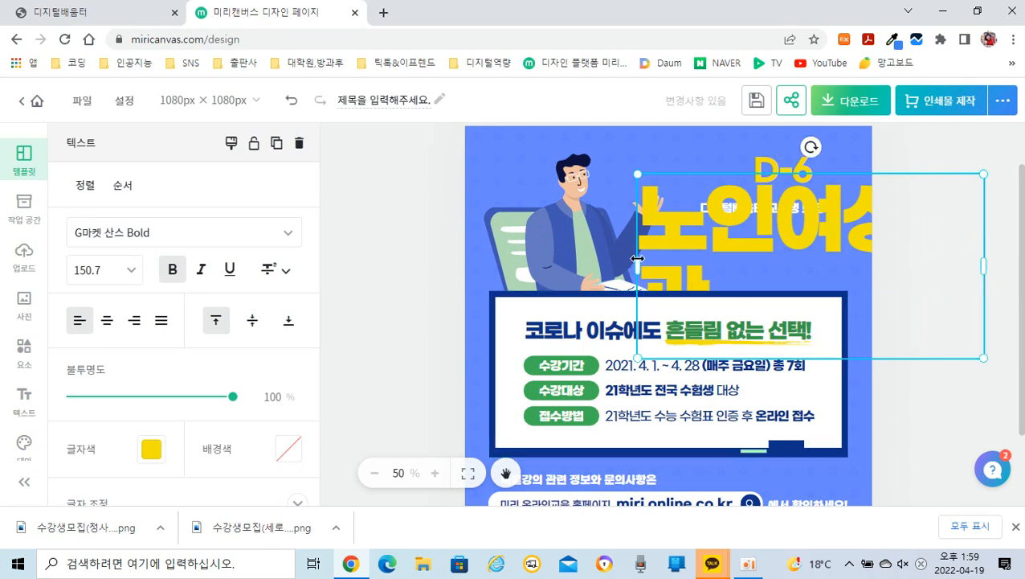
{"action": "left_click_drag", "start_coordinate": [637, 265], "coordinate": [527, 252]}
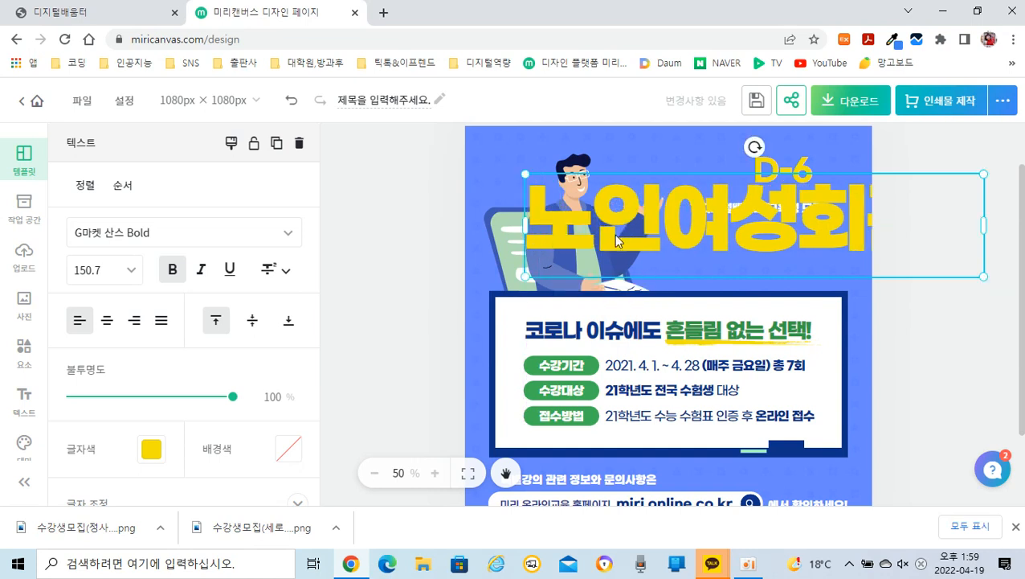
{"action": "left_click_drag", "start_coordinate": [717, 196], "coordinate": [648, 231]}
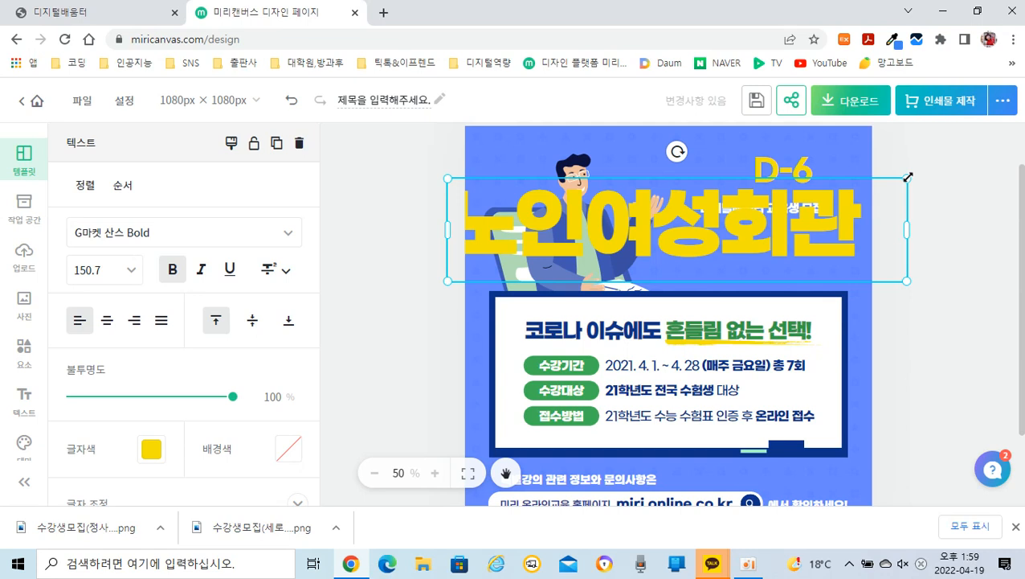
{"action": "left_click_drag", "start_coordinate": [908, 177], "coordinate": [699, 239]}
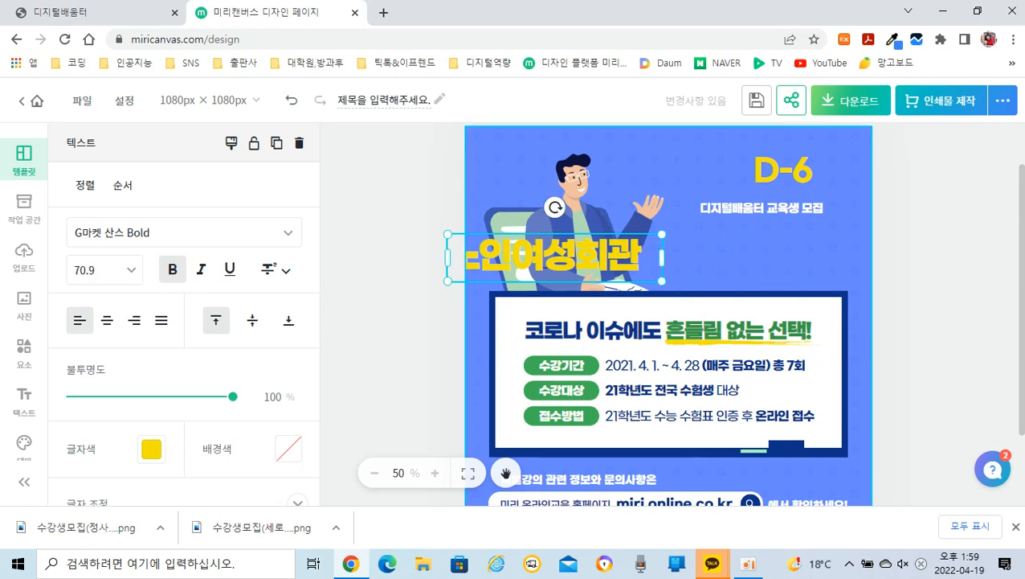
{"action": "left_click_drag", "start_coordinate": [586, 261], "coordinate": [760, 259]}
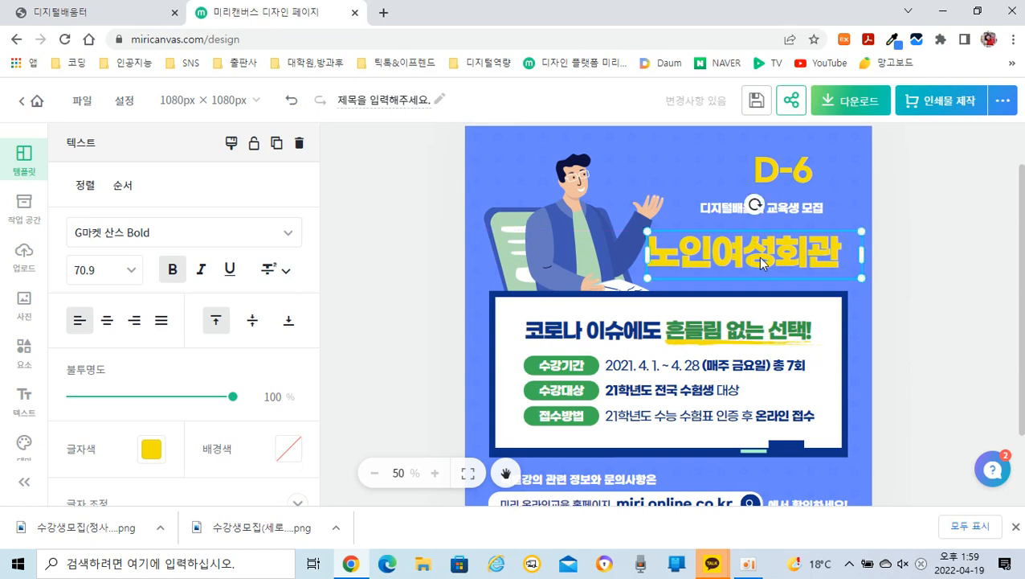
{"action": "left_click_drag", "start_coordinate": [862, 255], "coordinate": [847, 255]}
{"action": "left_click_drag", "start_coordinate": [744, 255], "coordinate": [761, 254]}
{"action": "left_click", "coordinate": [955, 254]}
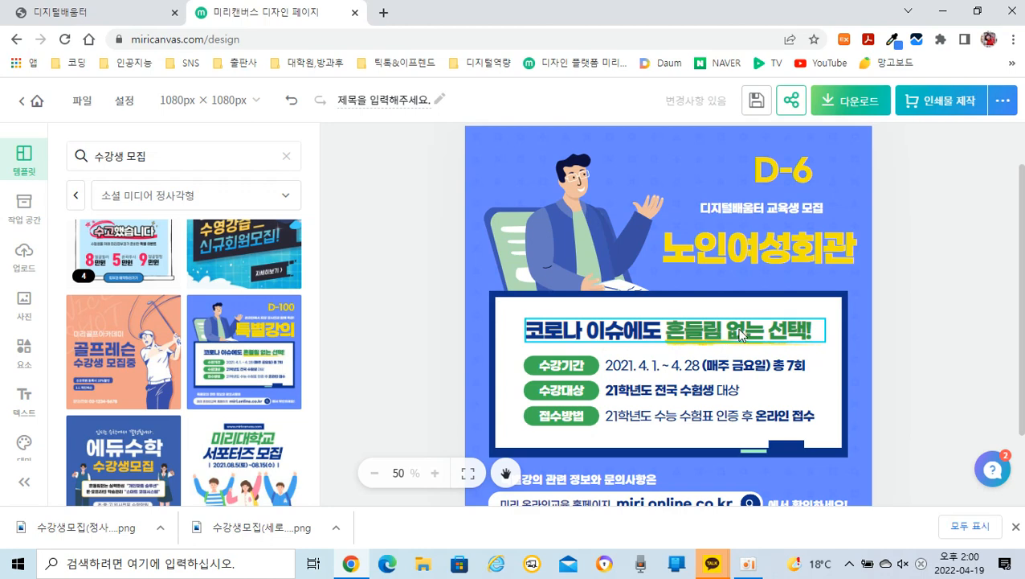
Step: Replace the dark blue words "코로나 이슈에도" in the white box's heading with "OA 기초과정부터"
{"action": "left_click", "coordinate": [651, 340]}
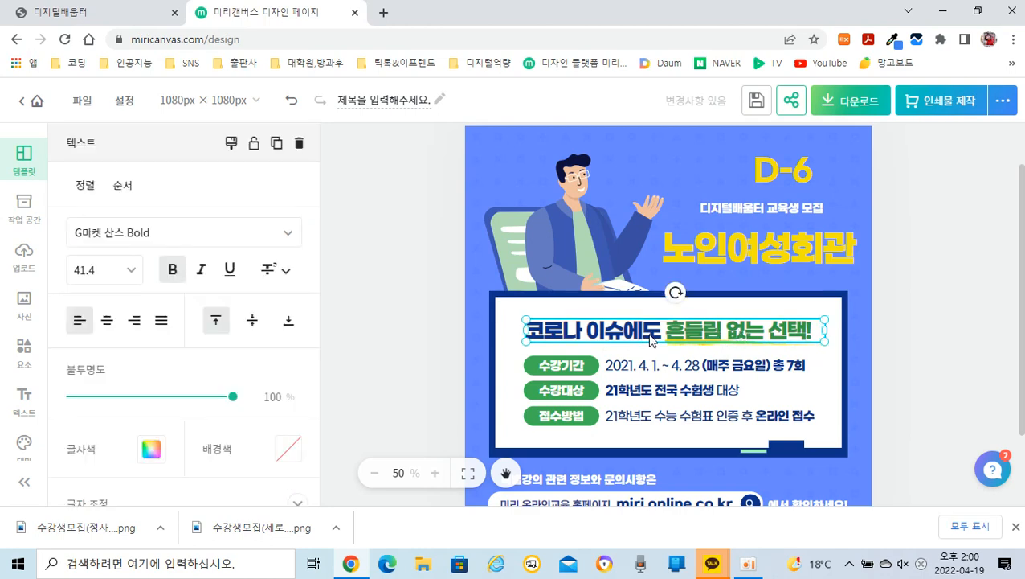
{"action": "double_click", "coordinate": [650, 335]}
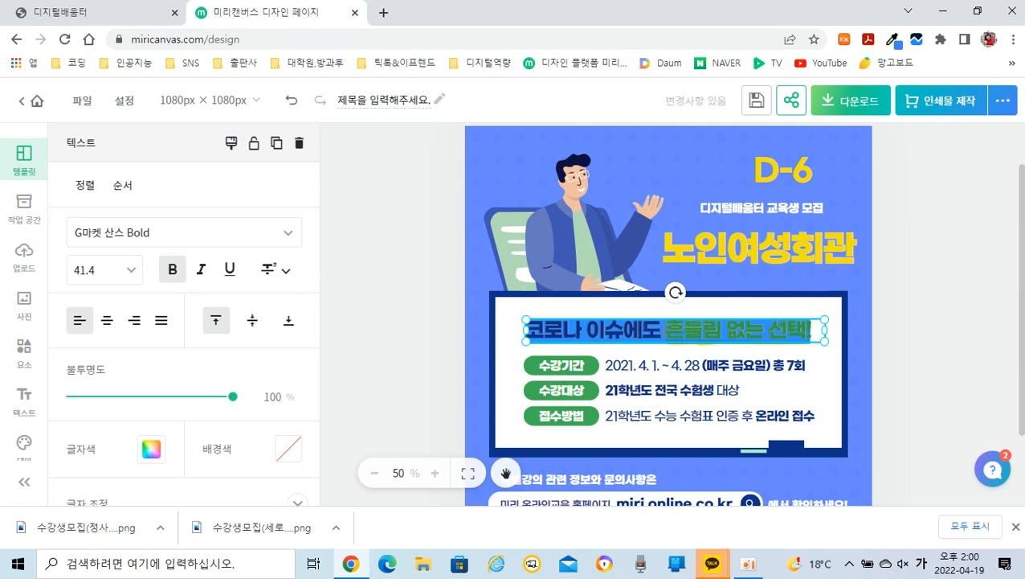
{"action": "left_click", "coordinate": [657, 331]}
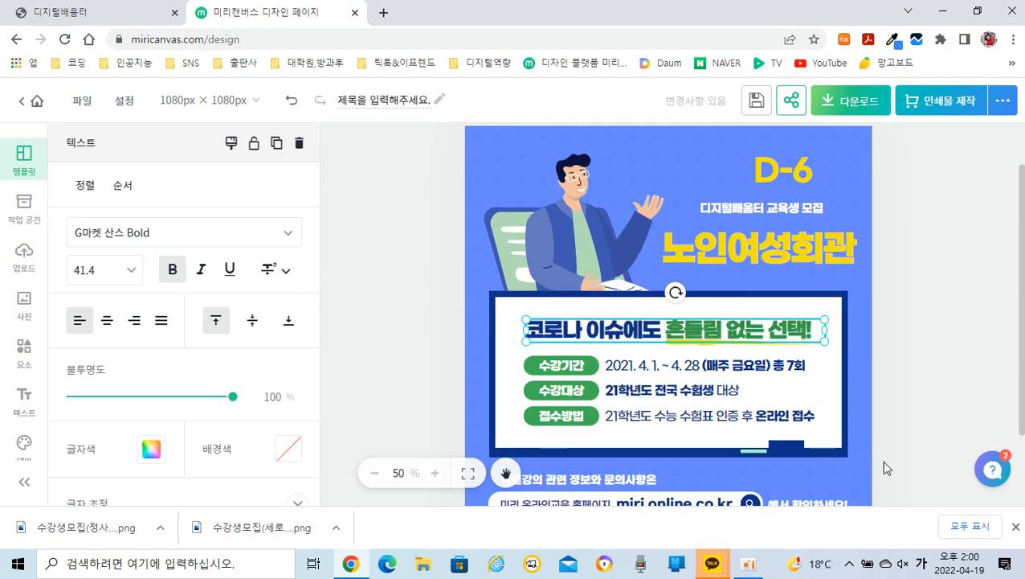
{"action": "key", "text": "BackSpace"}
{"action": "key", "text": "BackSpace"}
{"action": "key", "text": "BackSpace"}
{"action": "key", "text": "BackSpace"}
{"action": "key", "text": "BackSpace"}
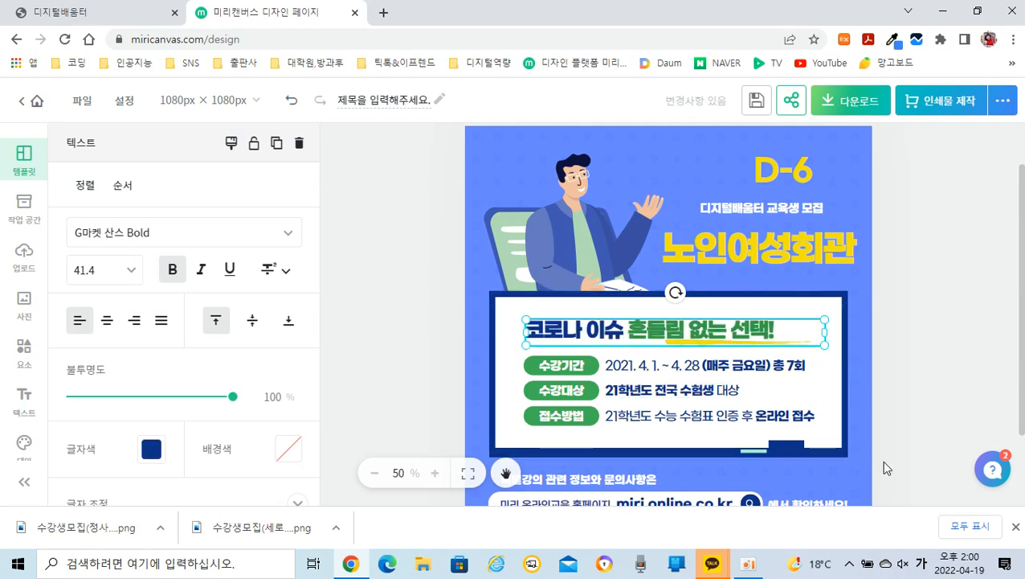
{"action": "key", "text": "BackSpace"}
{"action": "key", "text": "BackSpace"}
{"action": "key", "text": "BackSpace"}
{"action": "key", "text": "BackSpace"}
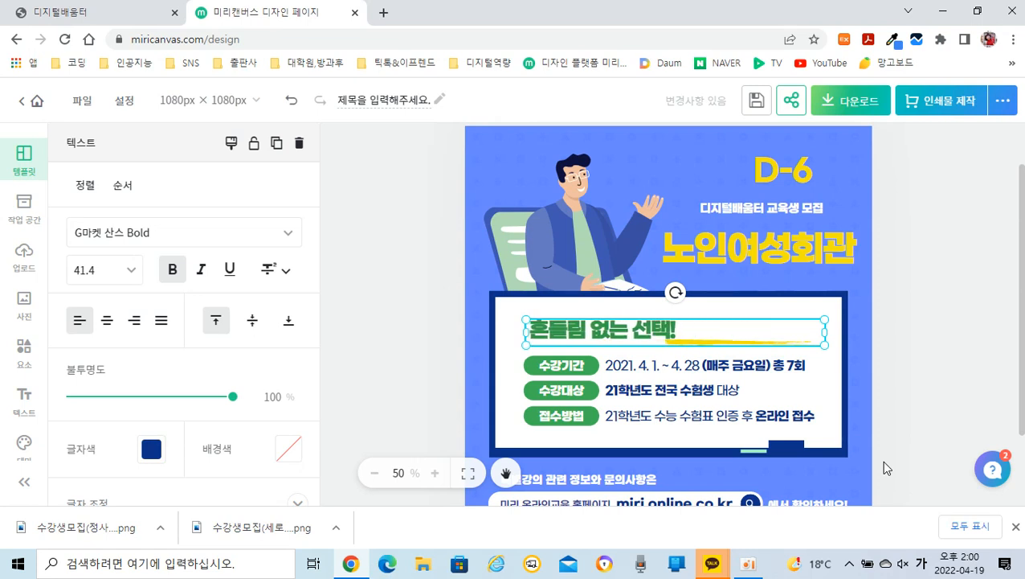
{"action": "type", "text": "OA "}
{"action": "type", "text": "기초과정"}
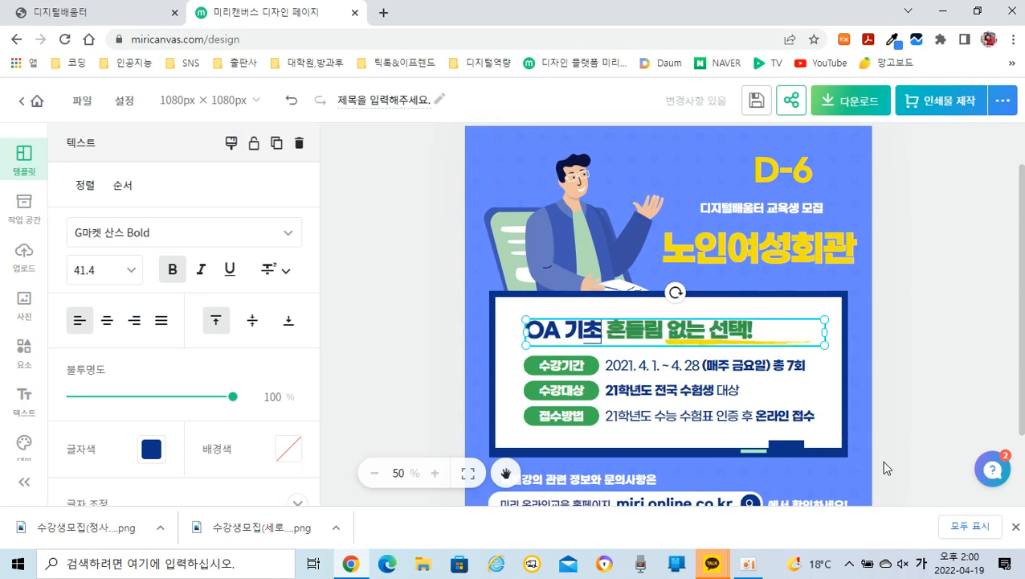
{"action": "type", "text": "부터"}
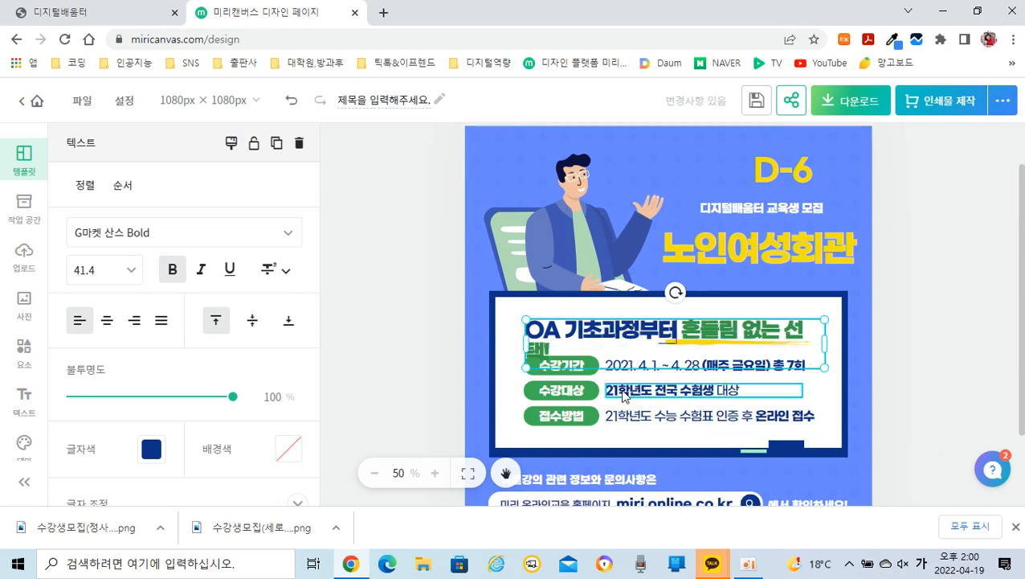
Step: Replace the green part of the white box's heading with "자격증과정까지!"
{"action": "left_click", "coordinate": [551, 350]}
{"action": "left_click", "coordinate": [553, 350]}
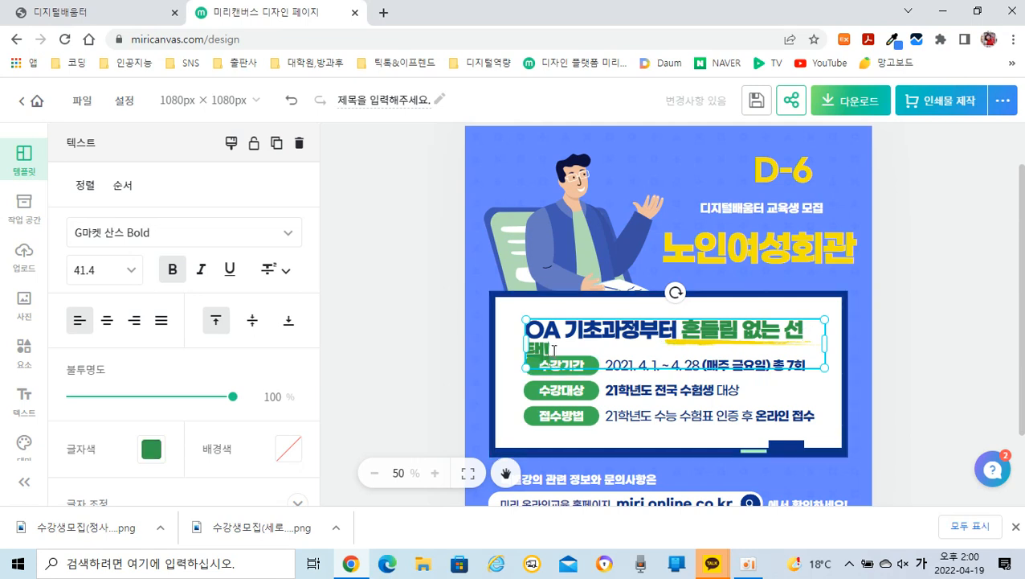
{"action": "key", "text": "BackSpace"}
{"action": "key", "text": "BackSpace"}
{"action": "key", "text": "BackSpace"}
{"action": "key", "text": "BackSpace"}
{"action": "key", "text": "BackSpace"}
{"action": "key", "text": "BackSpace"}
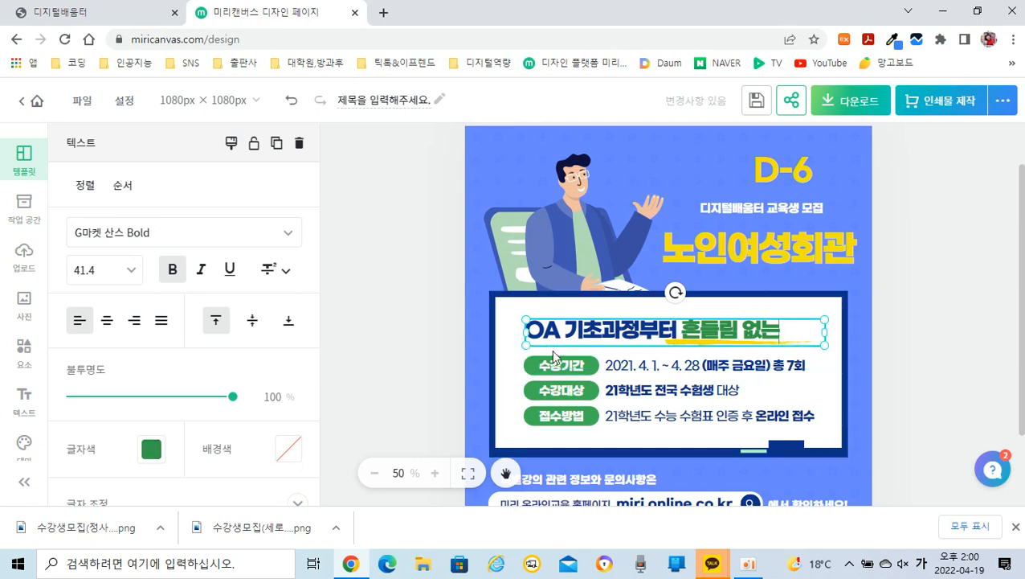
{"action": "key", "text": "BackSpace"}
{"action": "key", "text": "BackSpace"}
{"action": "key", "text": "BackSpace"}
{"action": "key", "text": "BackSpace"}
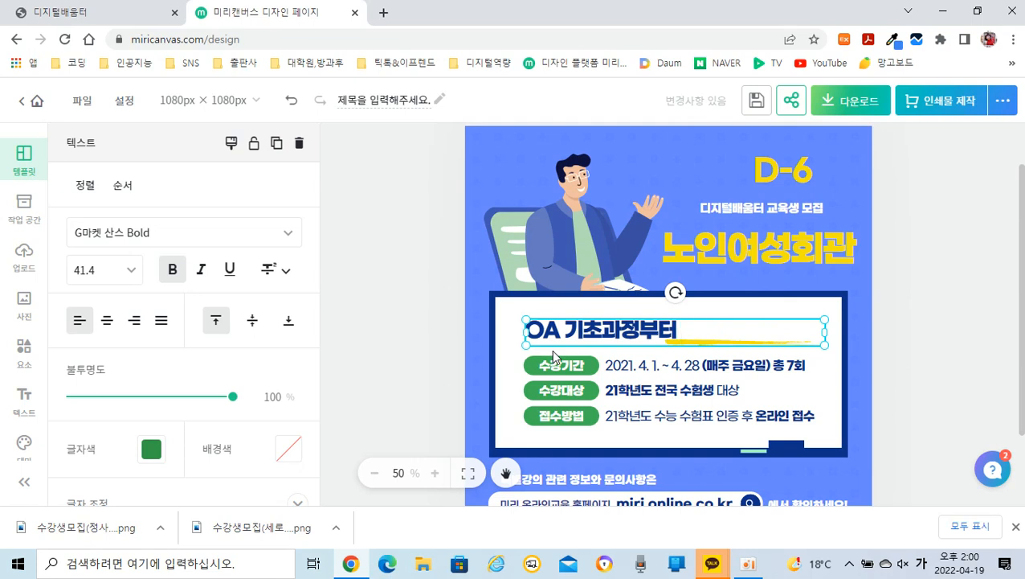
{"action": "type", "text": "자격즈"}
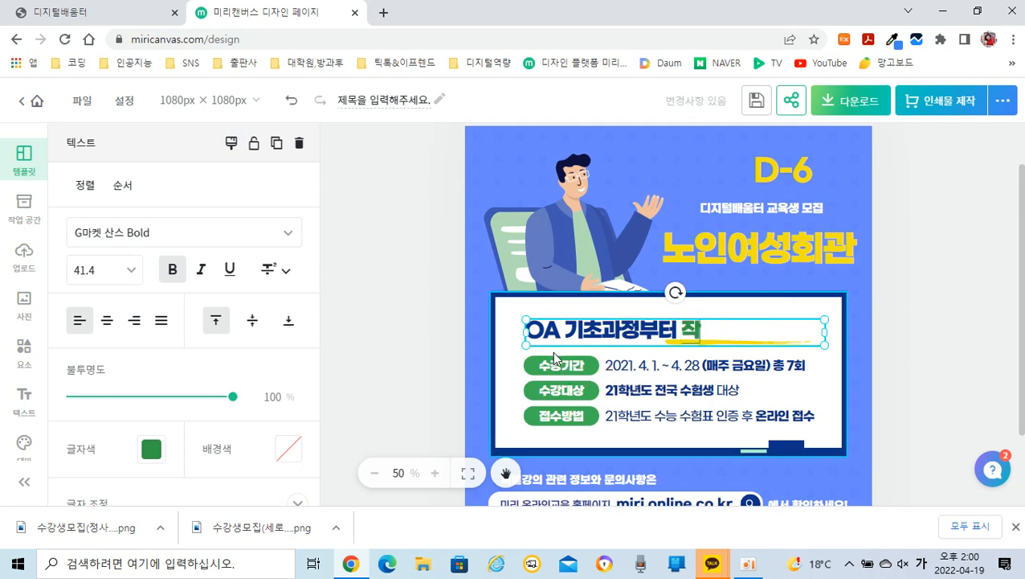
{"action": "type", "text": "ㅇ과정꽊"}
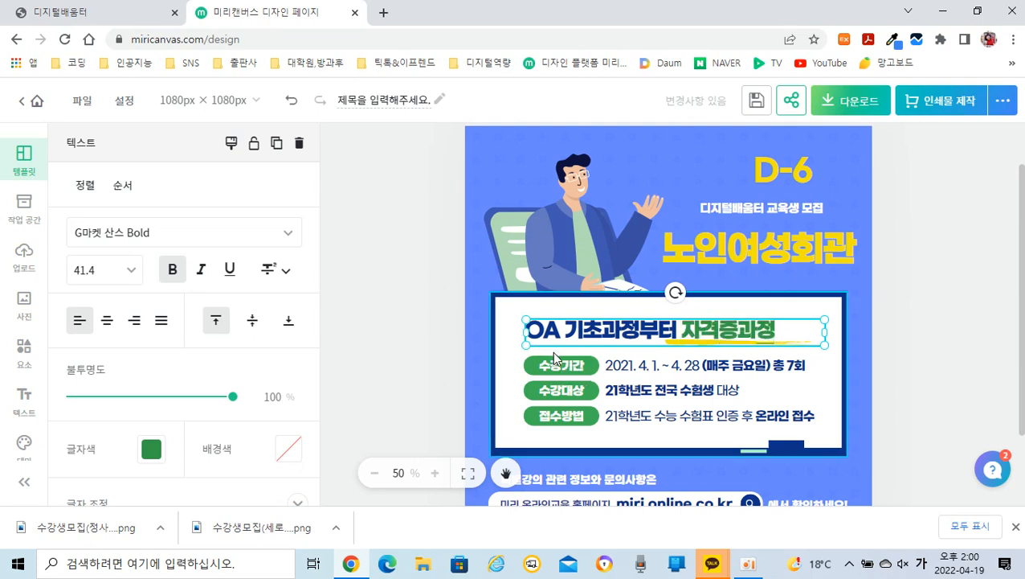
{"action": "type", "text": "까지!"}
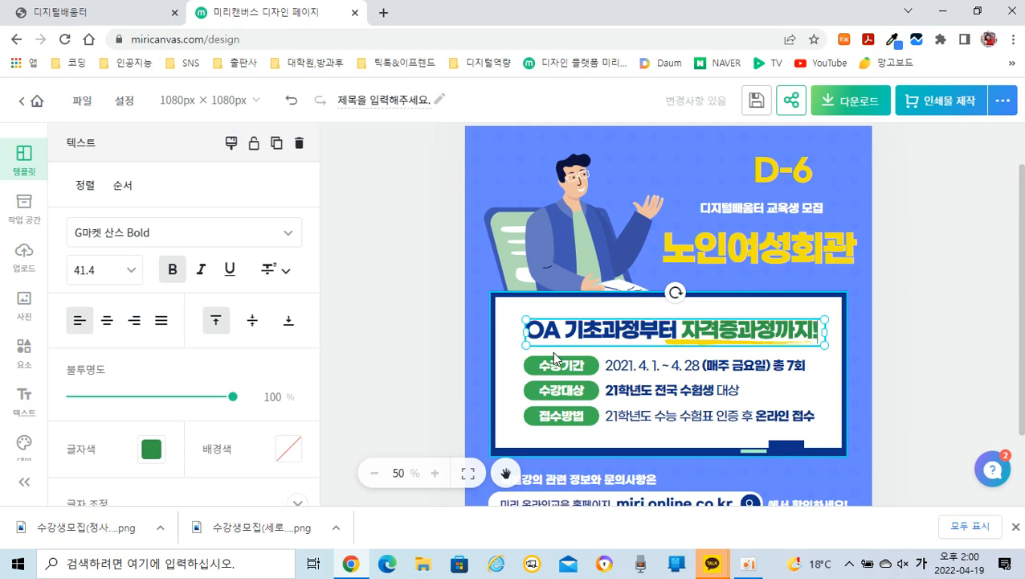
{"action": "left_click", "coordinate": [926, 309]}
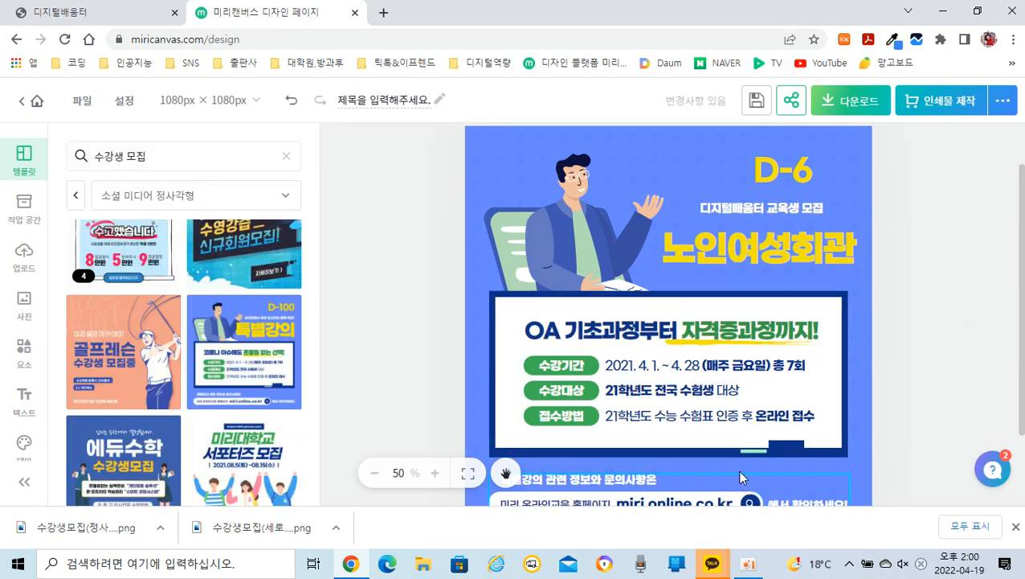
Step: Set the start date in the 수강기간 line to 2022. 4. 25
{"action": "left_click", "coordinate": [659, 372]}
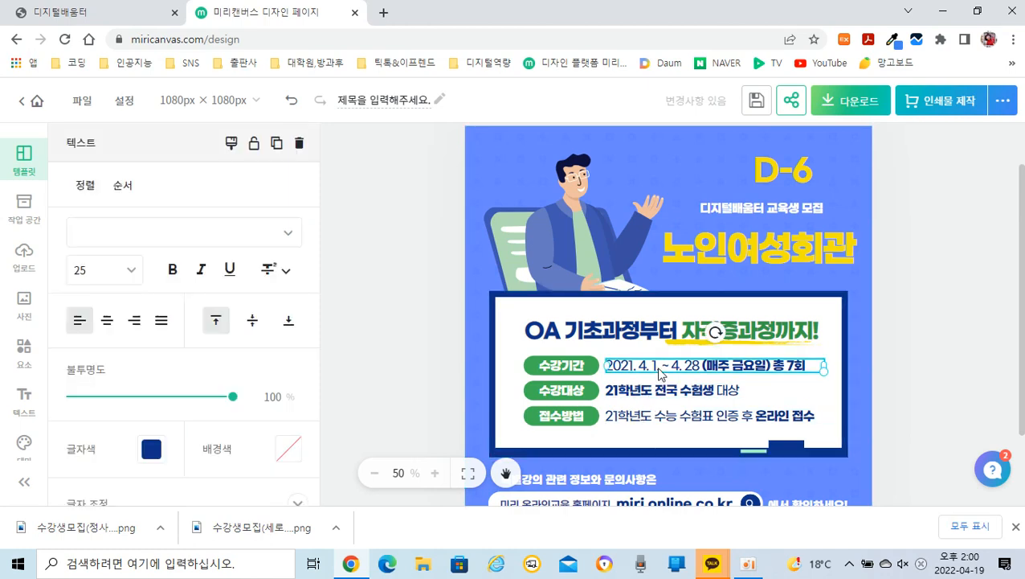
{"action": "double_click", "coordinate": [659, 372]}
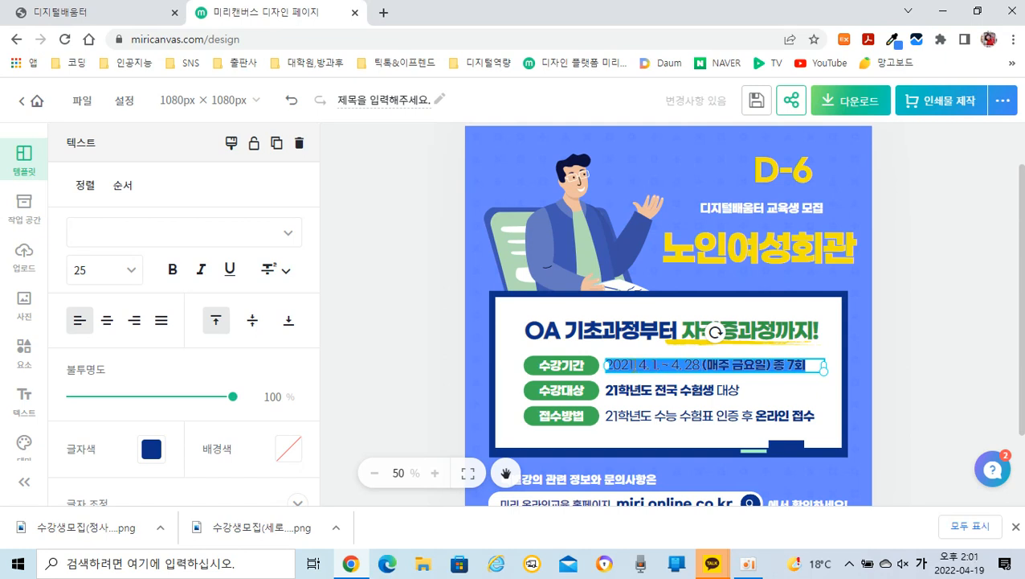
{"action": "left_click", "coordinate": [632, 365]}
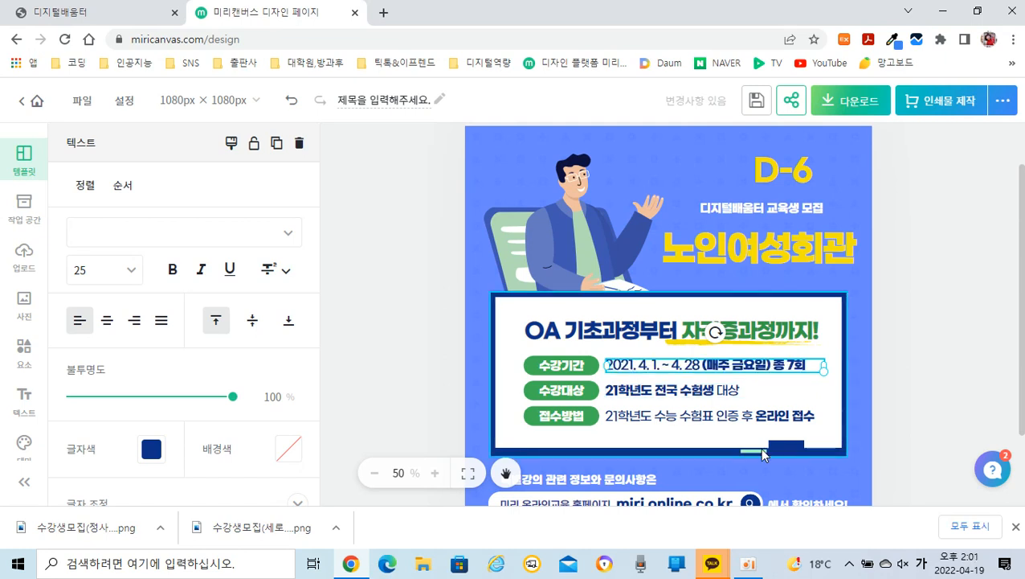
{"action": "key", "text": "BackSpace"}
{"action": "type", "text": "2"}
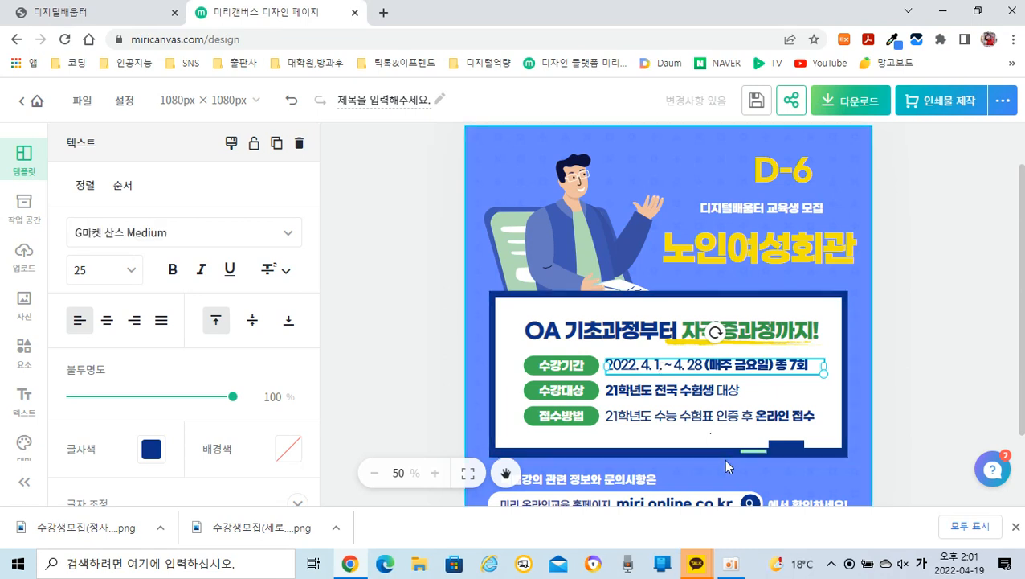
{"action": "key", "text": "BackSpace"}
{"action": "type", "text": "25"}
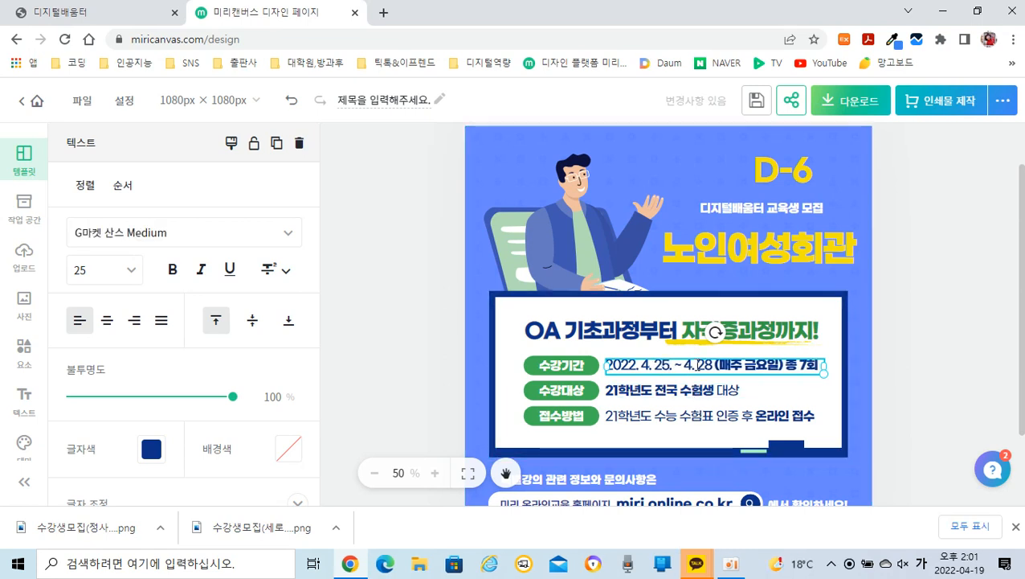
Step: Set the end date in the 수강기간 line to 5. 30
{"action": "left_click", "coordinate": [691, 369]}
{"action": "key", "text": "BackSpace"}
{"action": "type", "text": "5"}
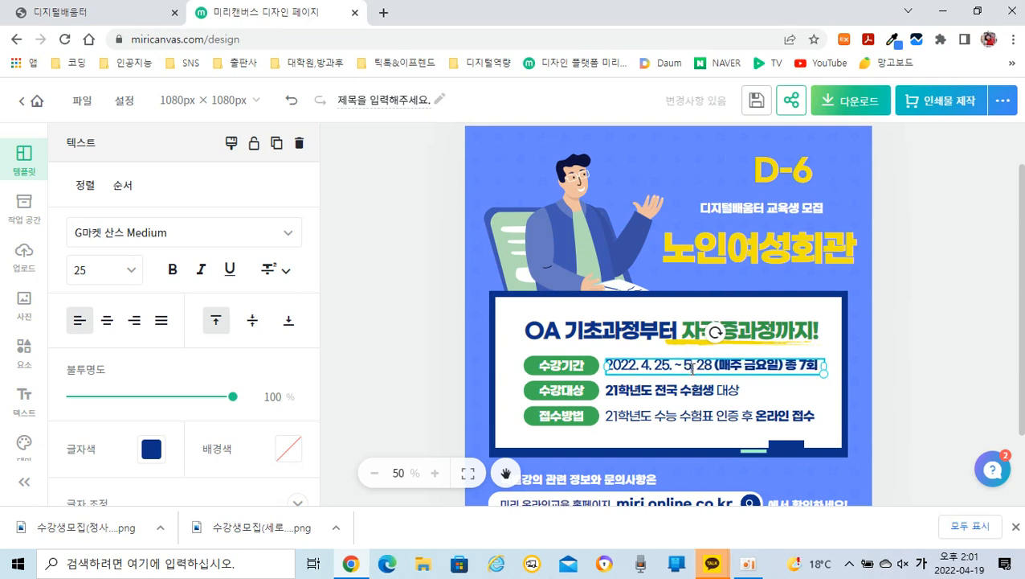
{"action": "left_click", "coordinate": [716, 367]}
{"action": "key", "text": "BackSpace"}
{"action": "key", "text": "BackSpace"}
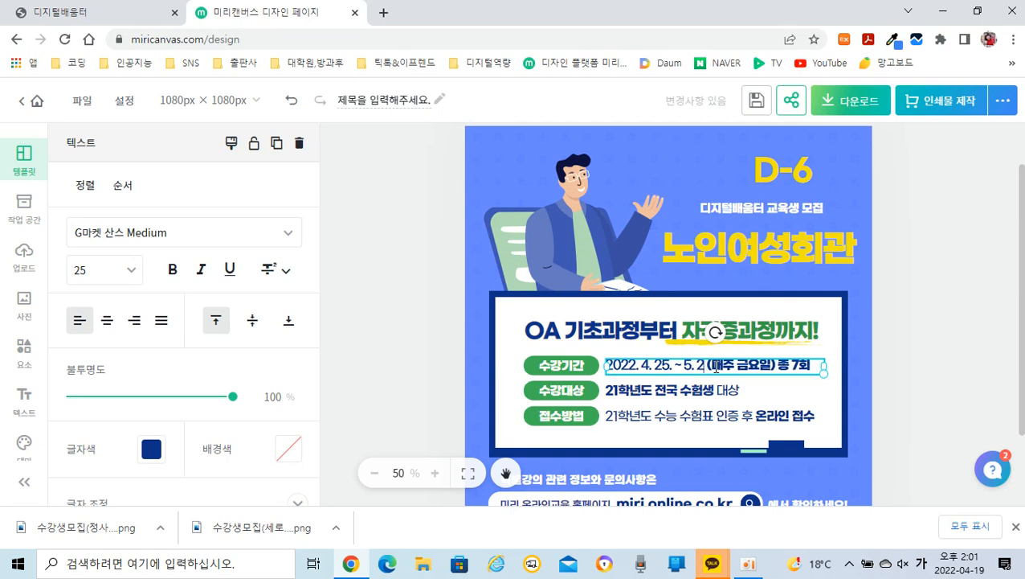
{"action": "type", "text": "30"}
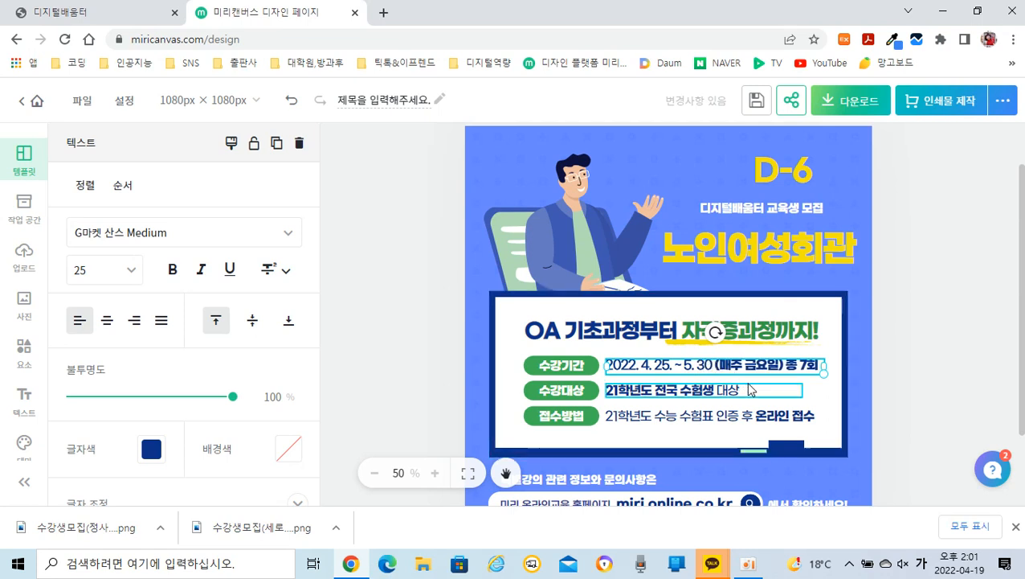
Step: Change the weekday in the 수강기간 line to 월요일 and the session count to 6회
{"action": "left_click", "coordinate": [756, 367]}
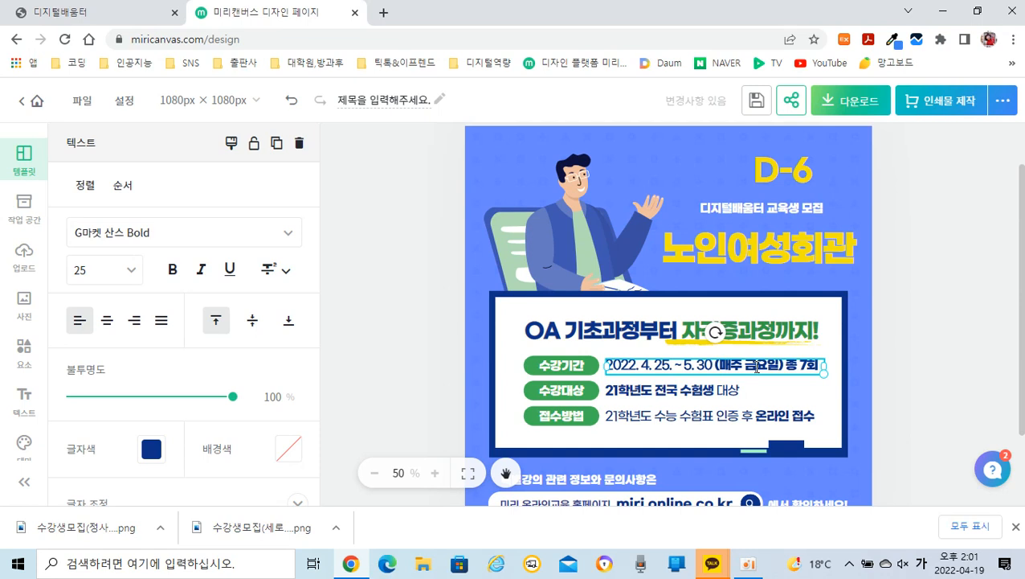
{"action": "key", "text": "BackSpace"}
{"action": "type", "text": "월"}
{"action": "key", "text": "BackSpace"}
{"action": "type", "text": "6"}
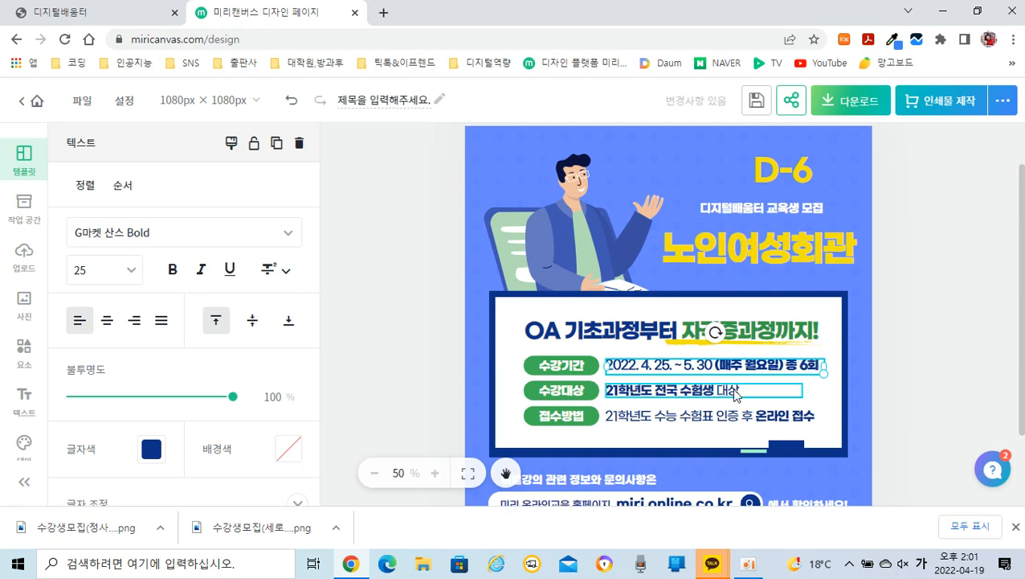
Step: Replace the text of the 수강대상 line with "부안군민 누구나 무료수강"
{"action": "left_click", "coordinate": [643, 395]}
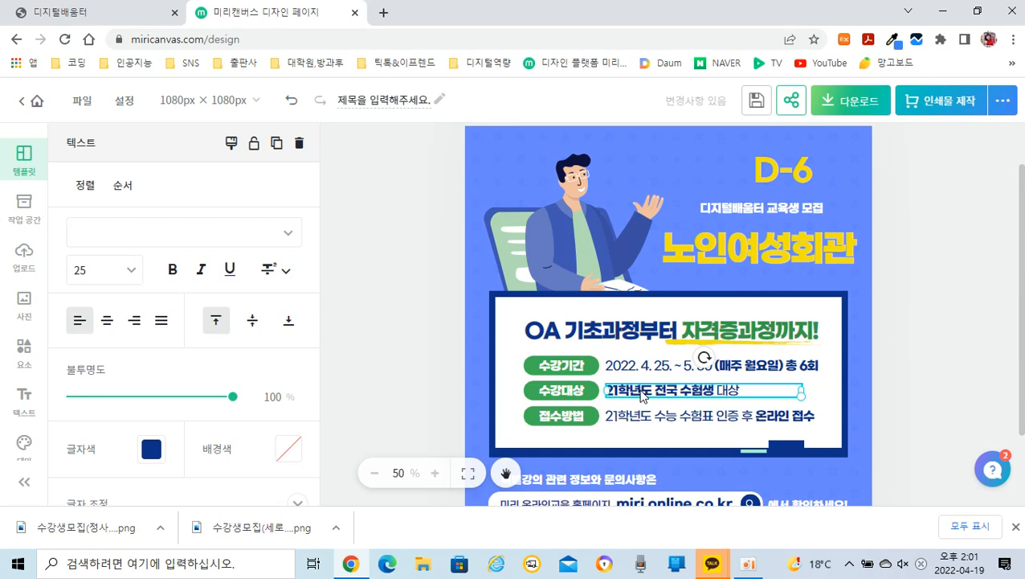
{"action": "double_click", "coordinate": [643, 396]}
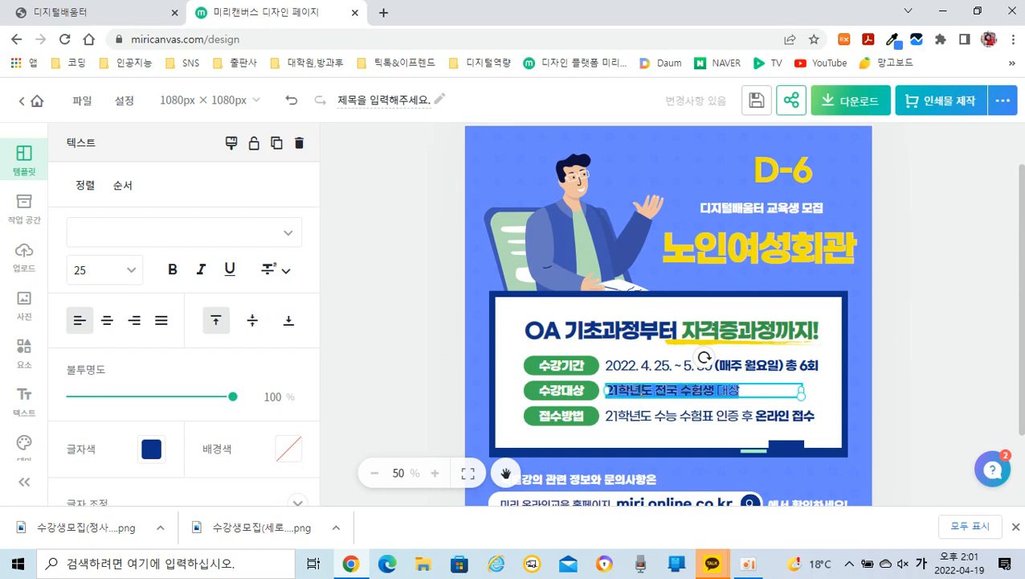
{"action": "type", "text": "부안"}
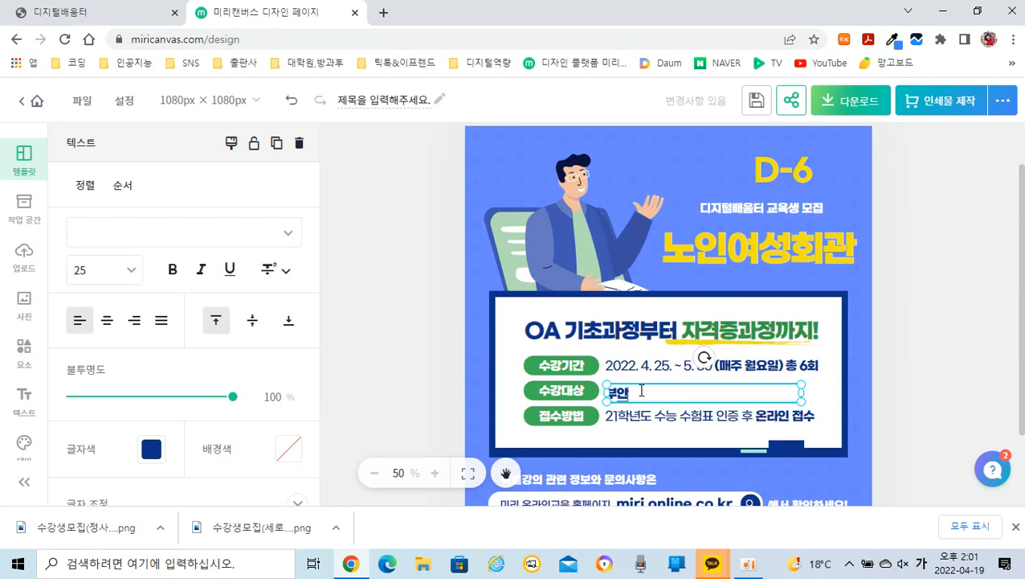
{"action": "type", "text": "군민 누구나 무료"}
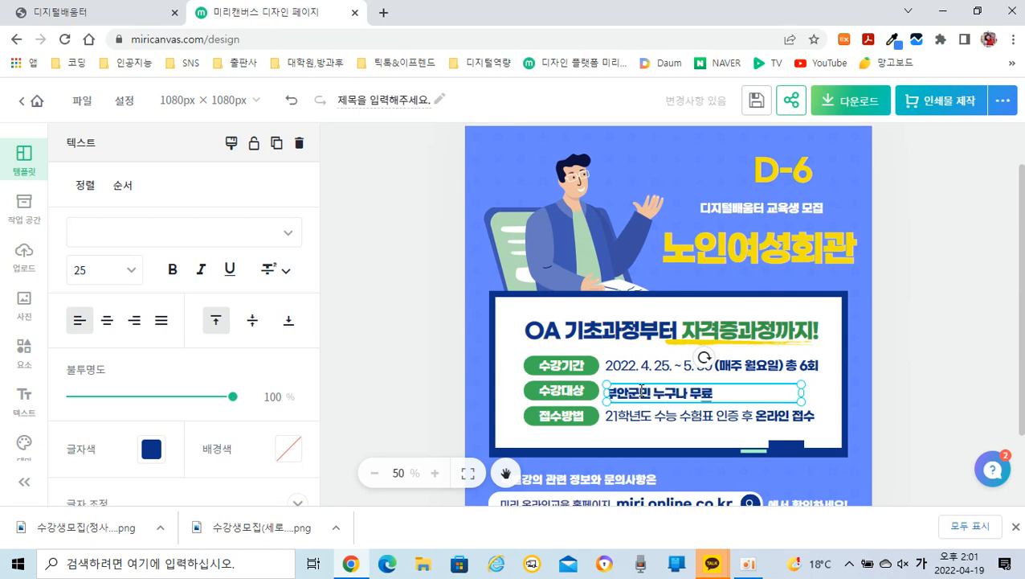
{"action": "type", "text": "수강"}
{"action": "left_click", "coordinate": [935, 298]}
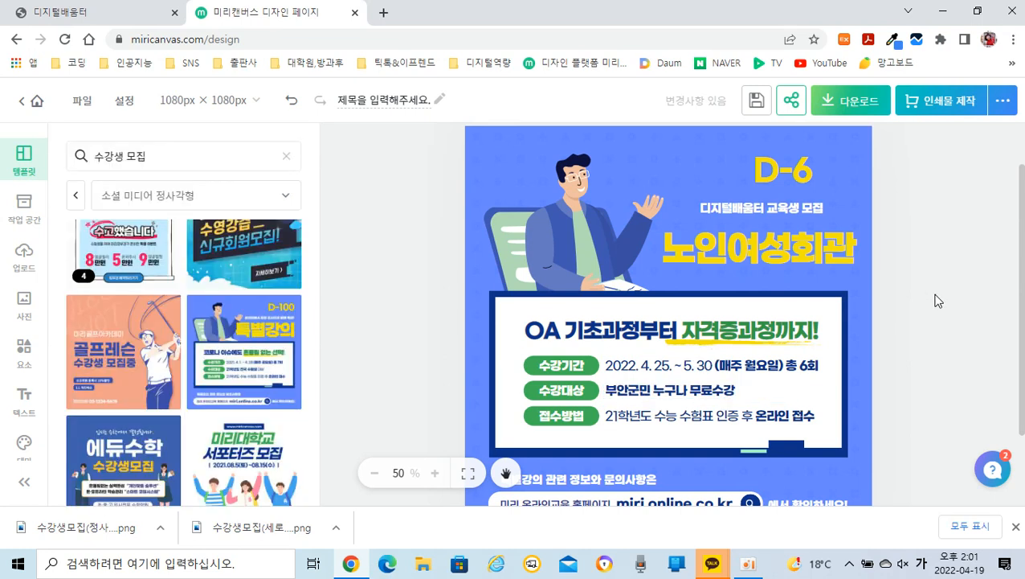
Step: Replace the text of the 접수방법 line with "디지털배움터.kr 교육신청"
{"action": "left_click", "coordinate": [705, 427]}
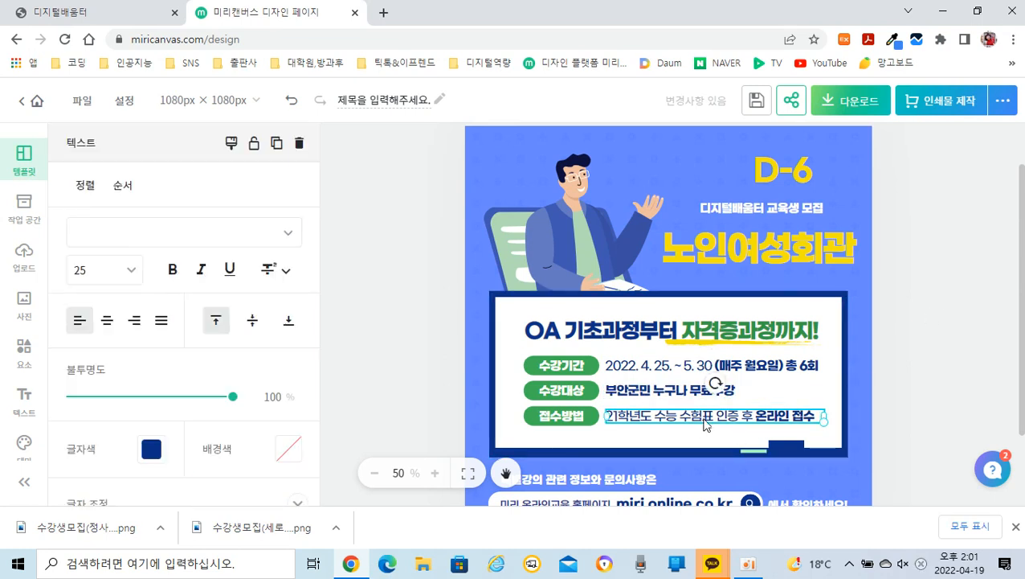
{"action": "double_click", "coordinate": [705, 423]}
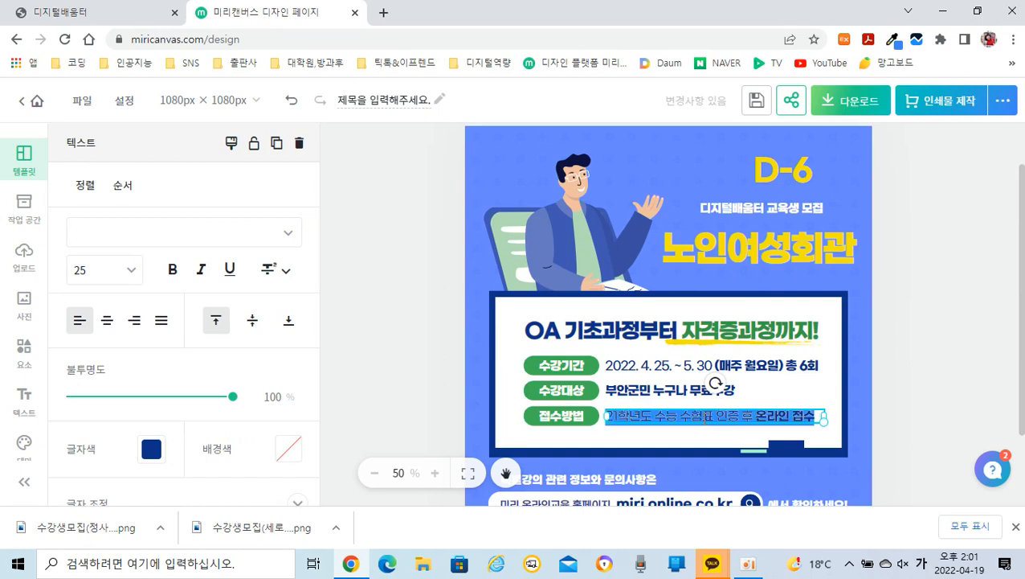
{"action": "type", "text": "디지털배"}
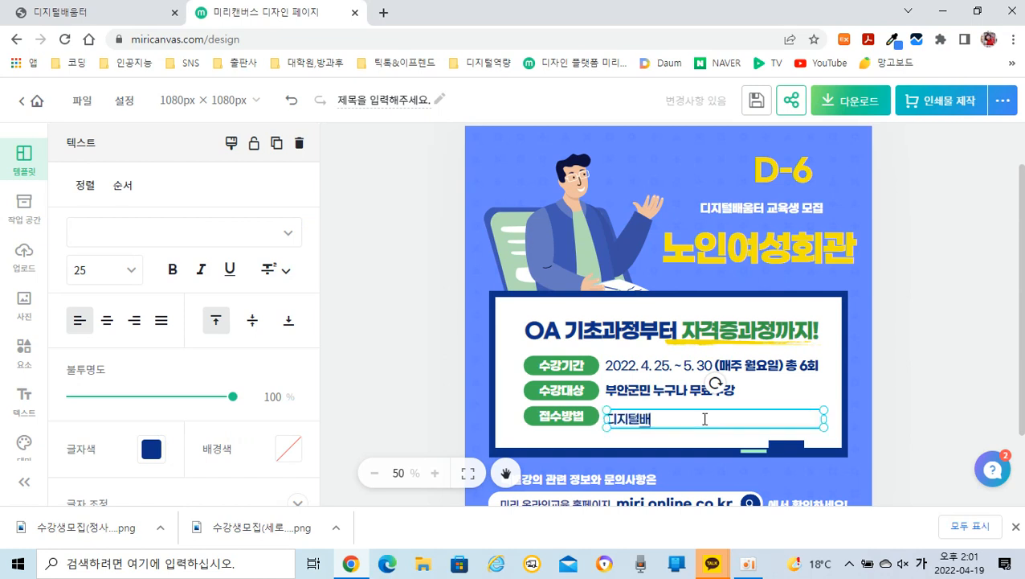
{"action": "type", "text": "움터."}
{"action": "key", "text": "Hangul"}
{"action": "type", "text": "kr"}
{"action": "key", "text": "Hangul"}
{"action": "type", "text": "교육"}
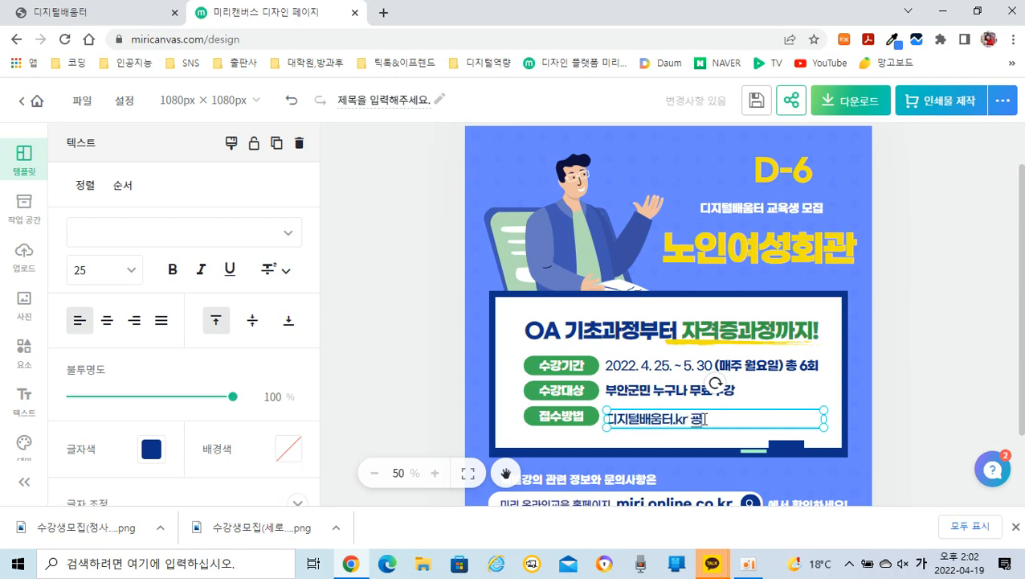
{"action": "type", "text": "신청"}
{"action": "left_click", "coordinate": [928, 360]}
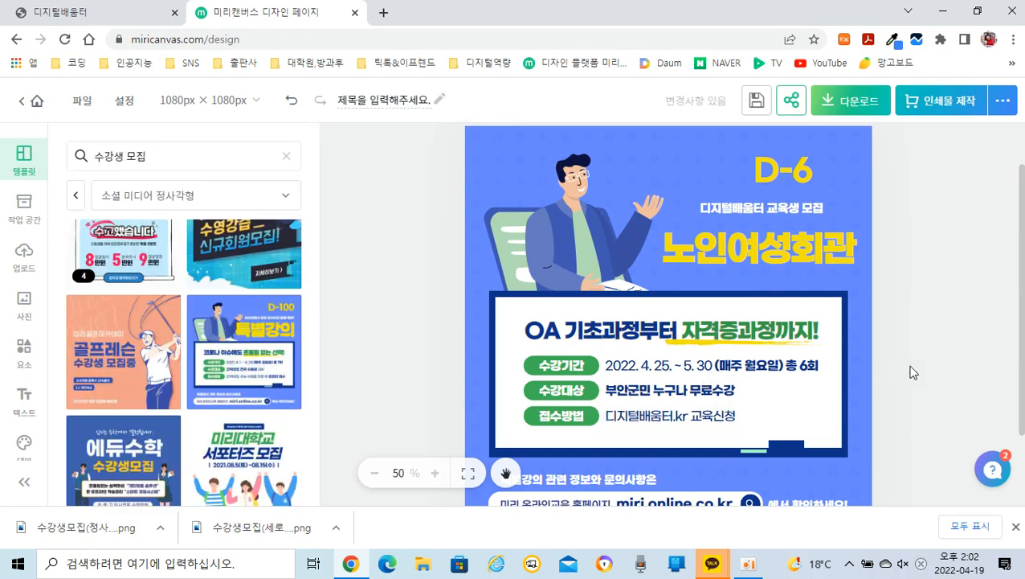
Step: Extend the white box's lower edge downward and shift the contact information beneath it slightly down to make room
{"action": "scroll", "coordinate": [914, 372], "scroll_direction": "down", "scroll_amount": 1}
{"action": "scroll", "coordinate": [913, 372], "scroll_direction": "down", "scroll_amount": 1}
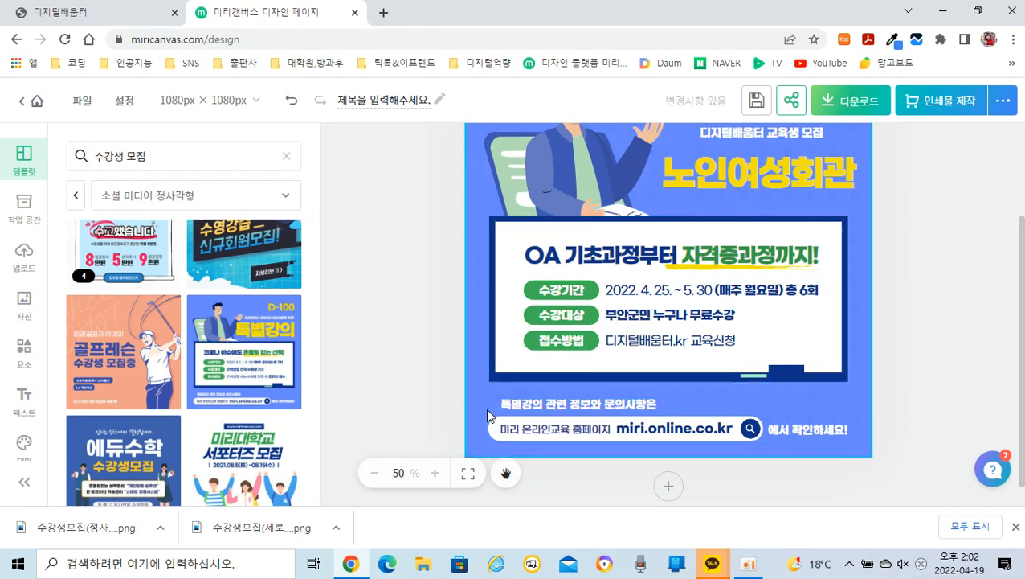
{"action": "left_click", "coordinate": [830, 374]}
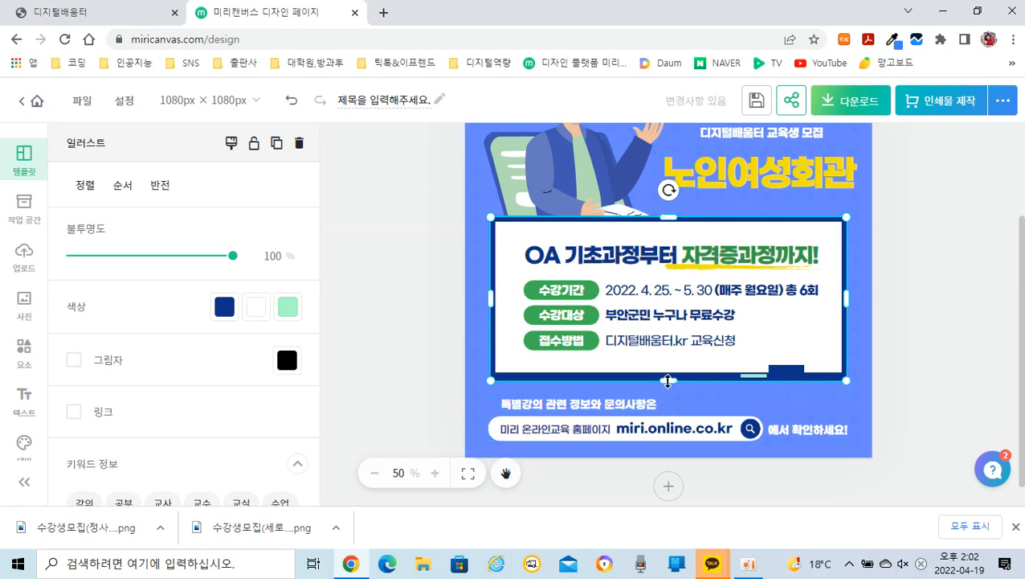
{"action": "left_click_drag", "start_coordinate": [668, 380], "coordinate": [667, 393]}
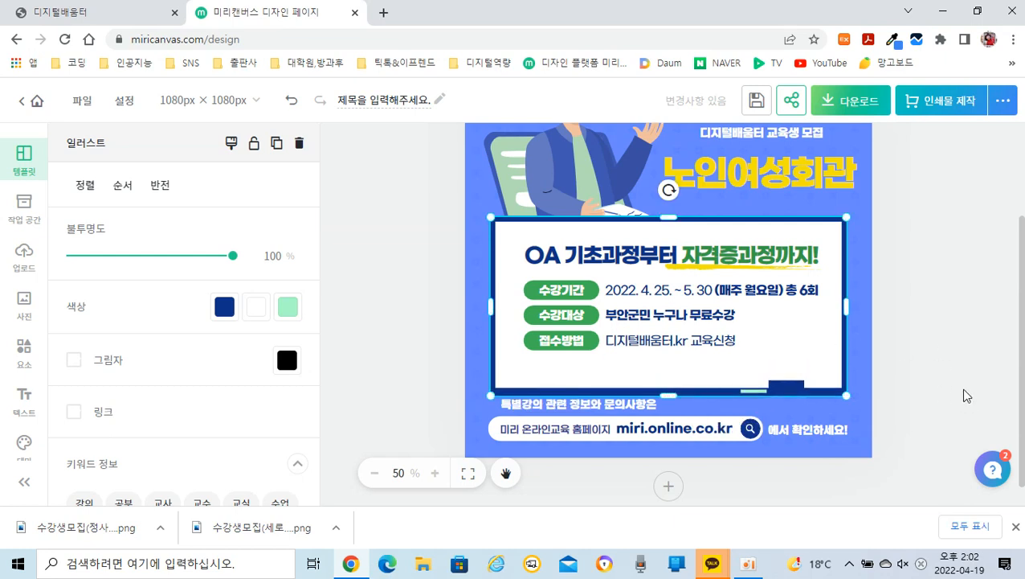
{"action": "left_click", "coordinate": [576, 436]}
{"action": "left_click_drag", "start_coordinate": [576, 435], "coordinate": [576, 447]}
{"action": "left_click", "coordinate": [611, 368]}
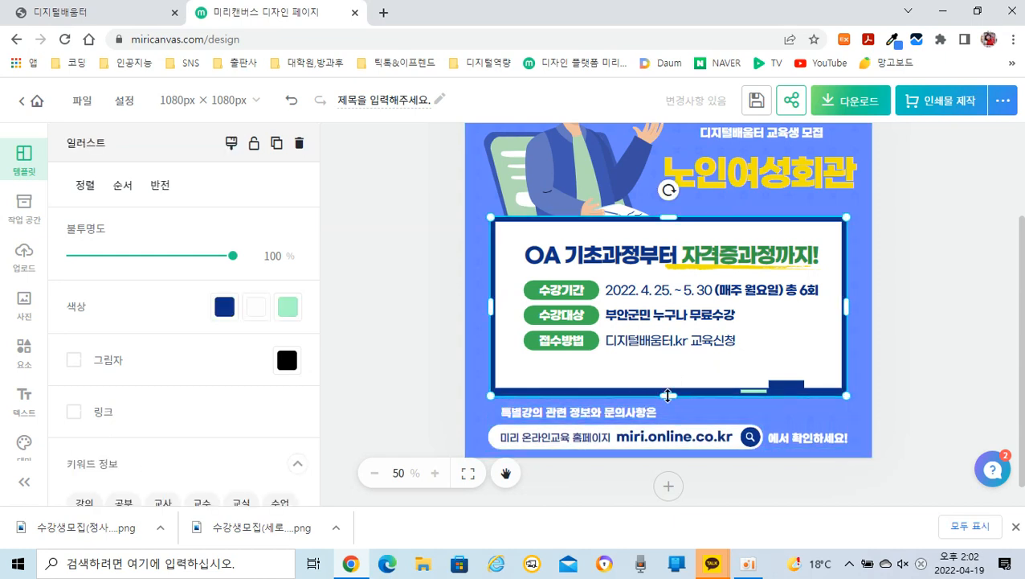
{"action": "left_click_drag", "start_coordinate": [668, 395], "coordinate": [669, 397]}
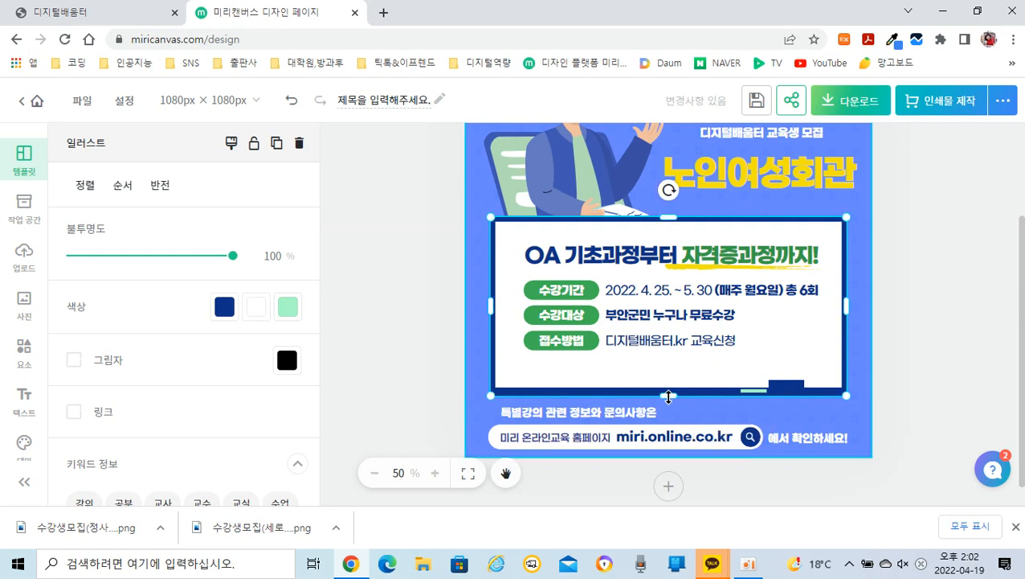
Step: Move the "OA 기초과정부터 자격증과정까지!" heading slightly up inside the white box
{"action": "left_click_drag", "start_coordinate": [658, 266], "coordinate": [658, 254]}
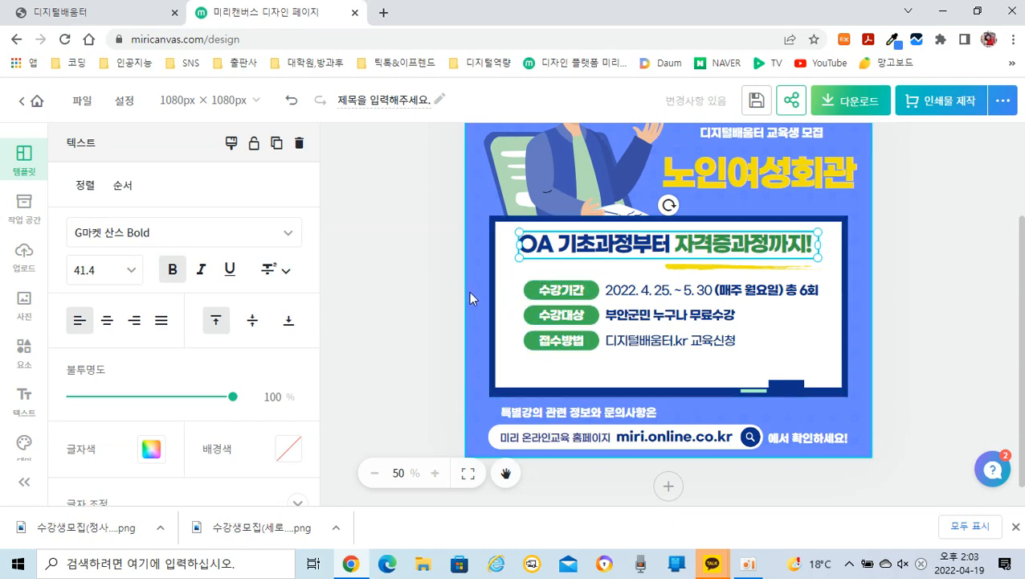
{"action": "left_click_drag", "start_coordinate": [439, 259], "coordinate": [886, 367]}
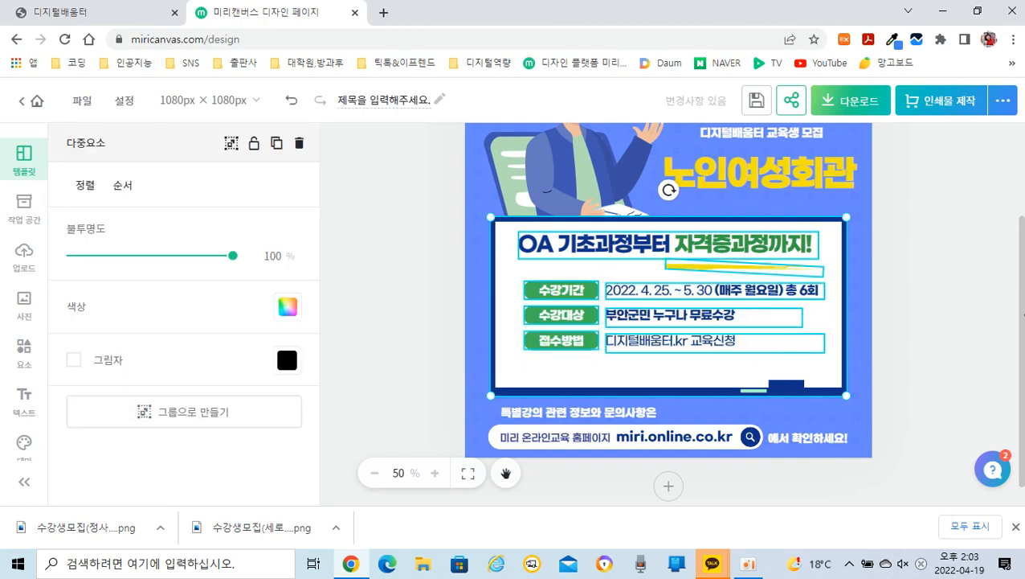
{"action": "left_click", "coordinate": [889, 342]}
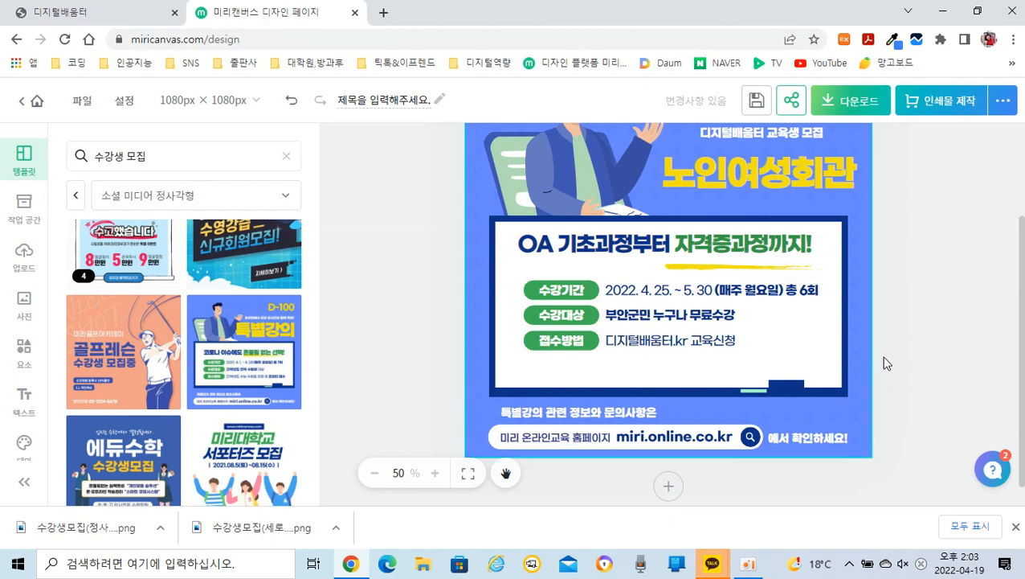
{"action": "left_click_drag", "start_coordinate": [912, 351], "coordinate": [435, 267]}
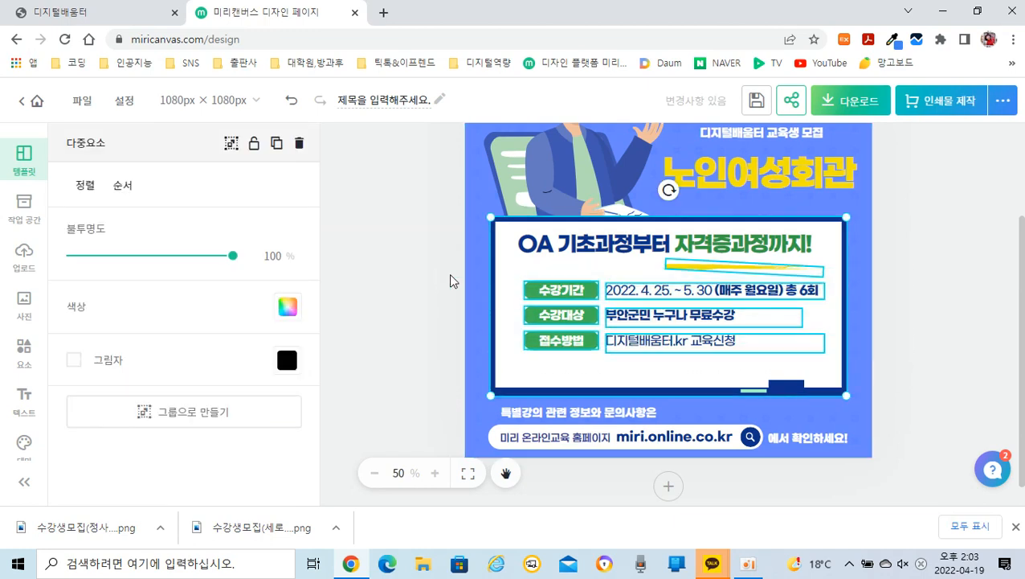
{"action": "left_click", "coordinate": [959, 277]}
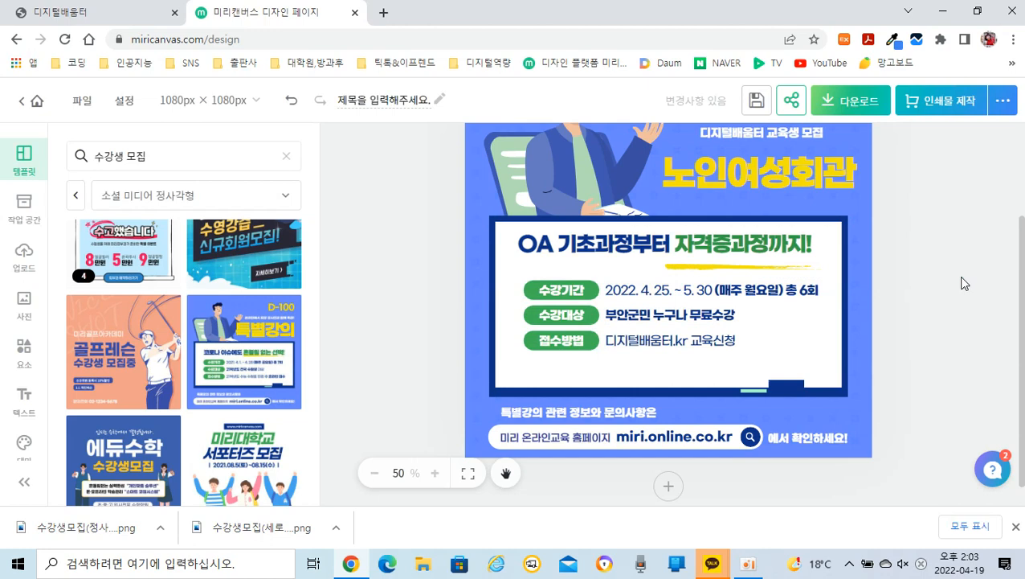
Step: Nudge the yellow underline stroke up until it sits just beneath the green part of the heading
{"action": "left_click", "coordinate": [858, 274]}
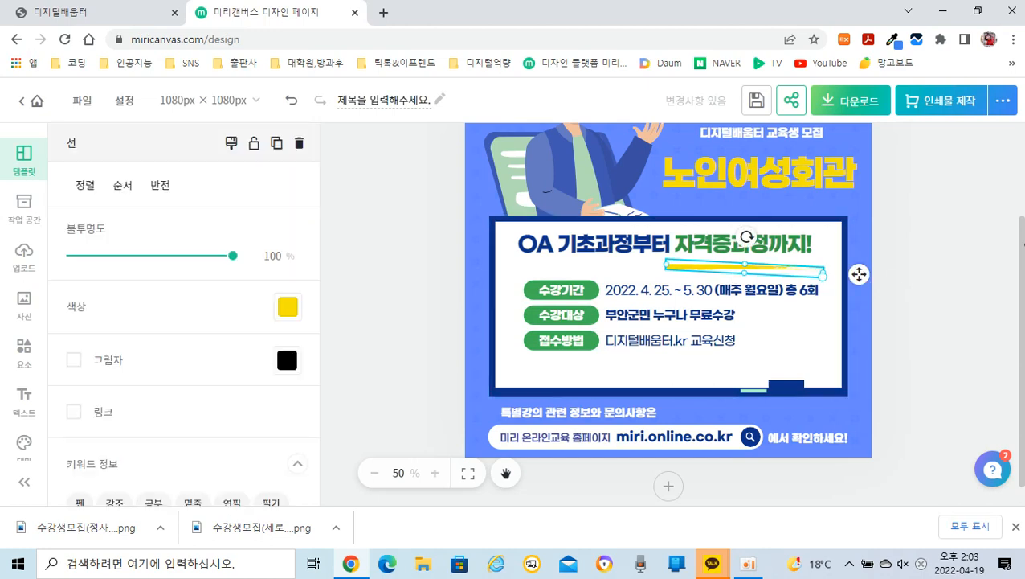
{"action": "key", "text": "Up"}
{"action": "key", "text": "Up"}
{"action": "key", "text": "Up"}
{"action": "key", "text": "Up"}
{"action": "key", "text": "Up"}
{"action": "key", "text": "Up"}
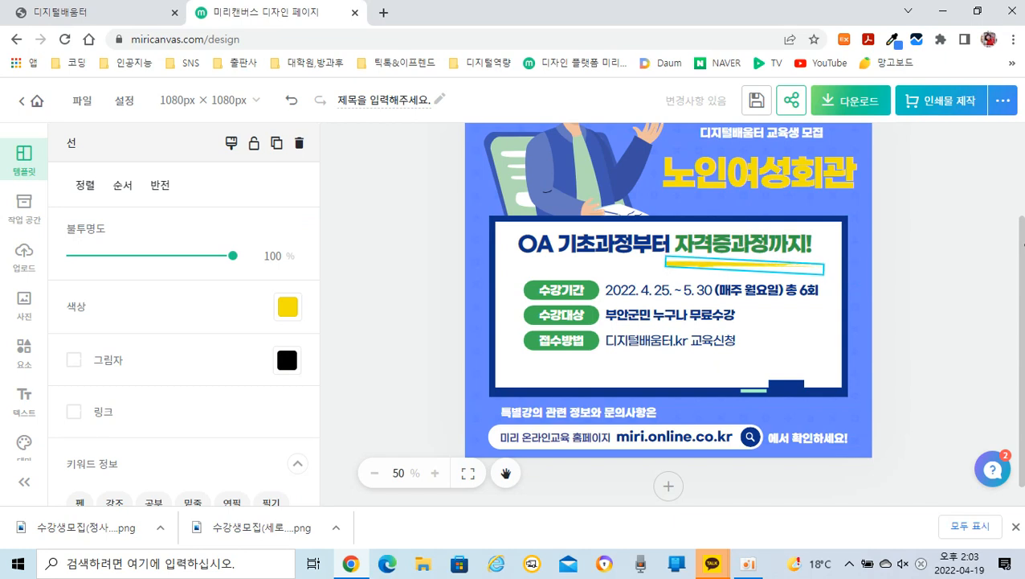
{"action": "key", "text": "Up"}
{"action": "key", "text": "Up"}
{"action": "key", "text": "Up"}
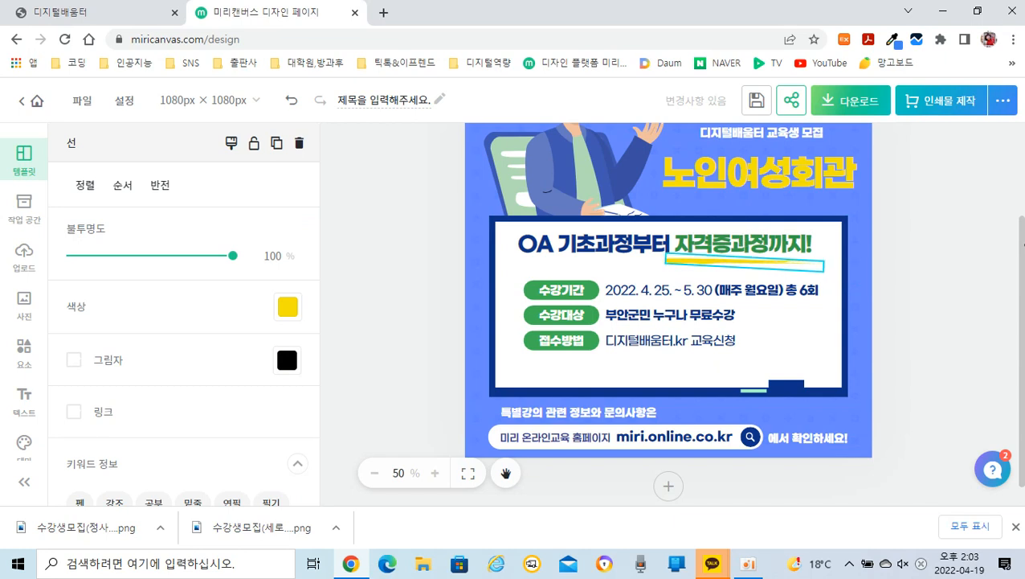
{"action": "left_click", "coordinate": [965, 323]}
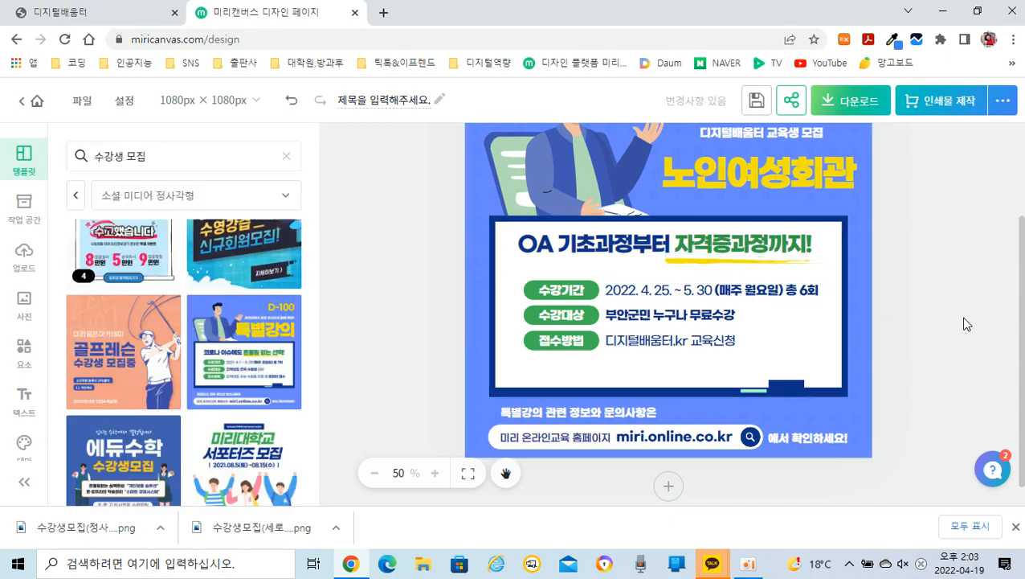
Step: Move the 수강기간, 수강대상 and 접수방법 labels and their texts up together, closer to the heading
{"action": "left_click", "coordinate": [539, 298]}
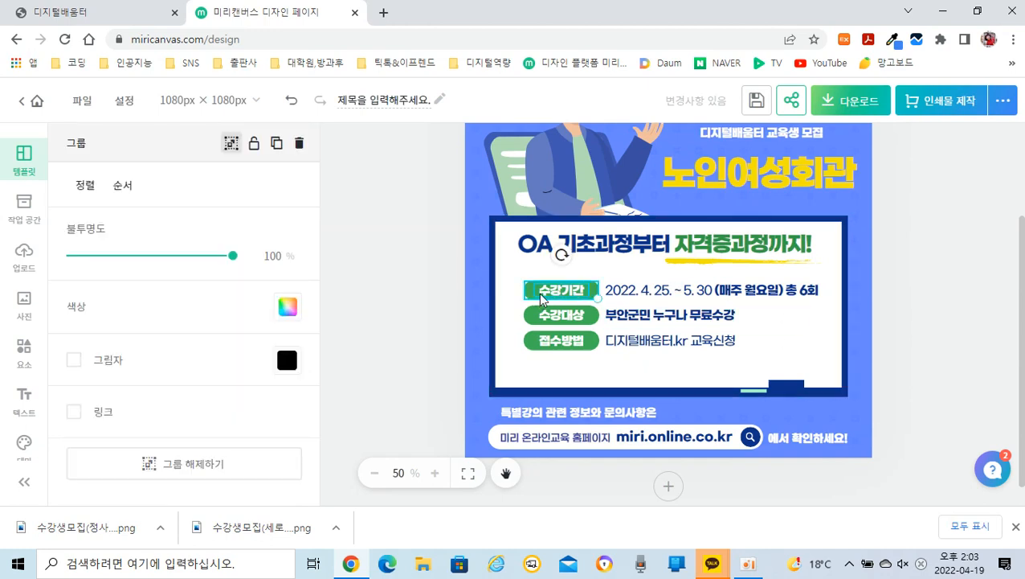
{"action": "left_click", "coordinate": [662, 297], "text": "shift"}
{"action": "left_click", "coordinate": [566, 315], "text": "shift"}
{"action": "left_click", "coordinate": [653, 319], "text": "shift"}
{"action": "left_click", "coordinate": [558, 347], "text": "shift"}
{"action": "left_click", "coordinate": [641, 347], "text": "shift"}
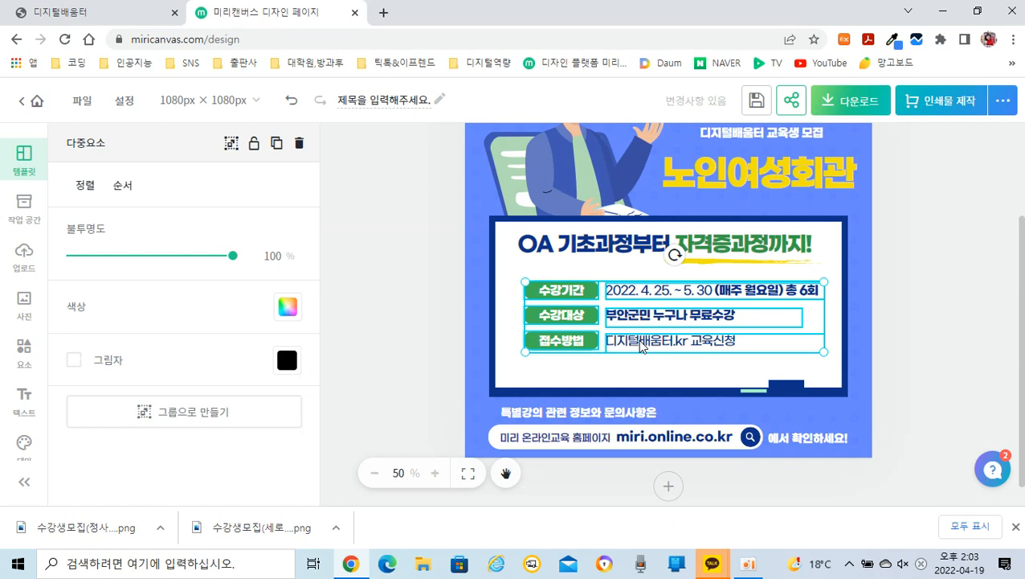
{"action": "key", "text": "Up"}
{"action": "key", "text": "Up"}
{"action": "key", "text": "Up"}
{"action": "key", "text": "Up"}
{"action": "key", "text": "Up"}
{"action": "key", "text": "Up"}
{"action": "key", "text": "Up"}
{"action": "key", "text": "Up"}
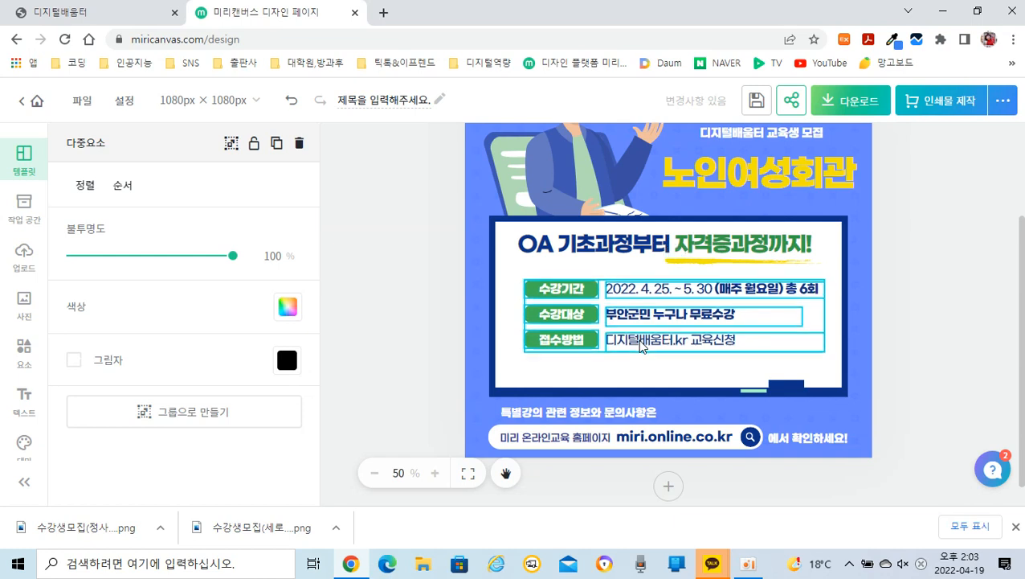
{"action": "key", "text": "Up"}
{"action": "key", "text": "Up"}
{"action": "key", "text": "Up"}
{"action": "key", "text": "Up"}
{"action": "key", "text": "Up"}
{"action": "key", "text": "Up"}
{"action": "key", "text": "Up"}
{"action": "key", "text": "Up"}
{"action": "key", "text": "Up"}
{"action": "key", "text": "Up"}
{"action": "key", "text": "Up"}
{"action": "key", "text": "Up"}
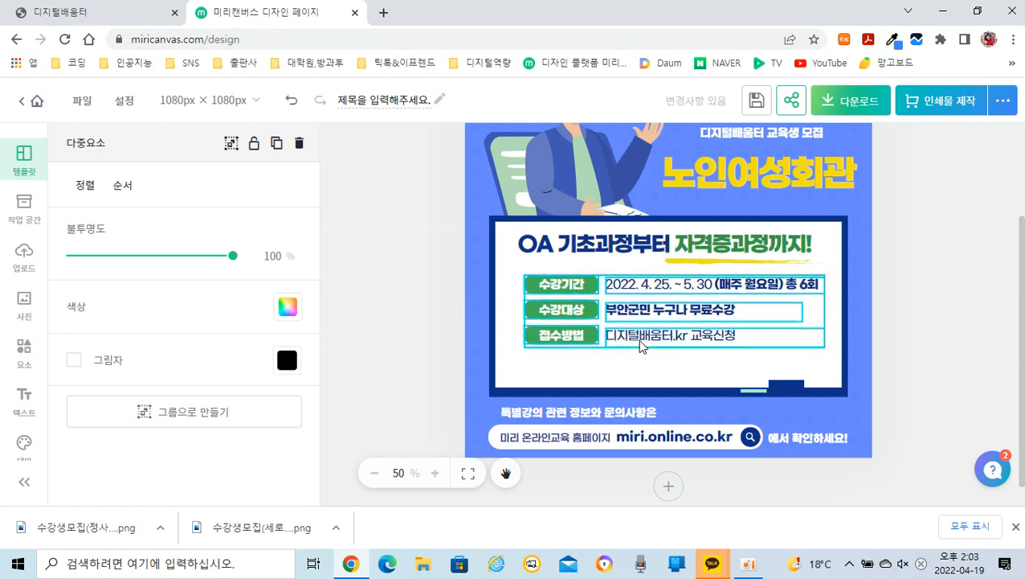
{"action": "key", "text": "Up"}
{"action": "key", "text": "Up"}
{"action": "key", "text": "Up"}
{"action": "key", "text": "Up"}
{"action": "key", "text": "Up"}
{"action": "key", "text": "Up"}
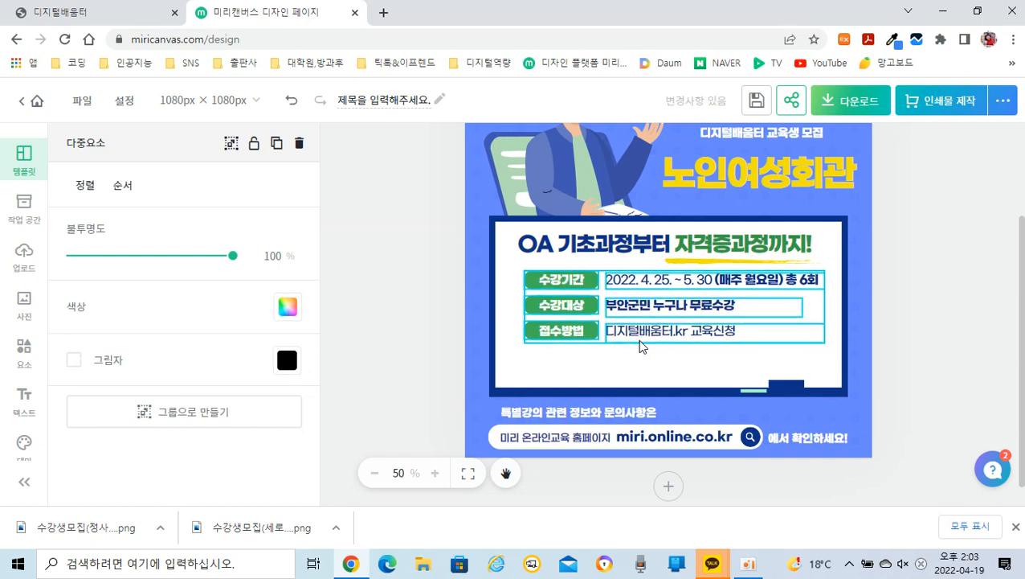
{"action": "left_click", "coordinate": [926, 326]}
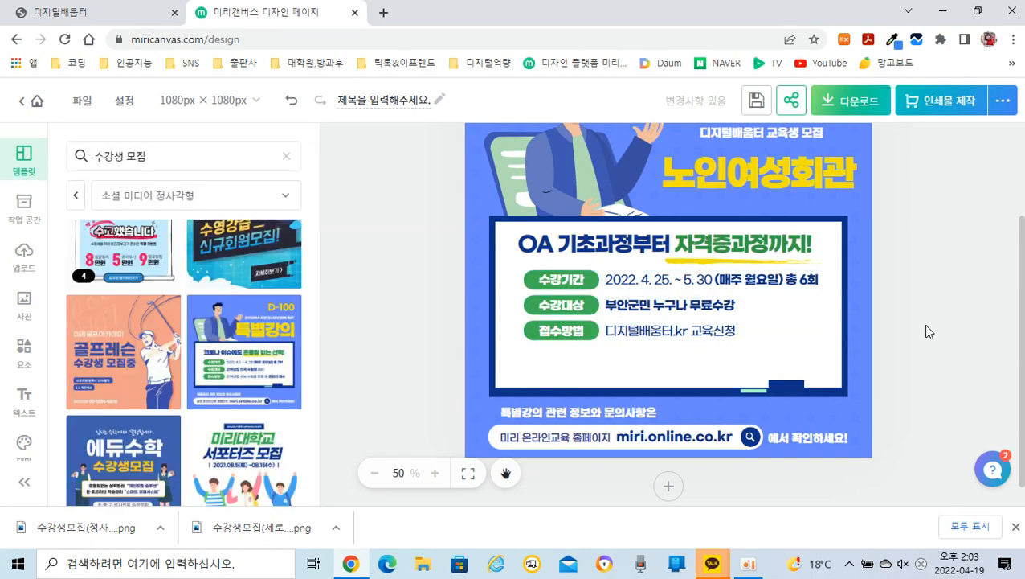
Step: Duplicate the 접수방법 label together with its text and place the copy directly below as a fourth row
{"action": "left_click", "coordinate": [592, 341]}
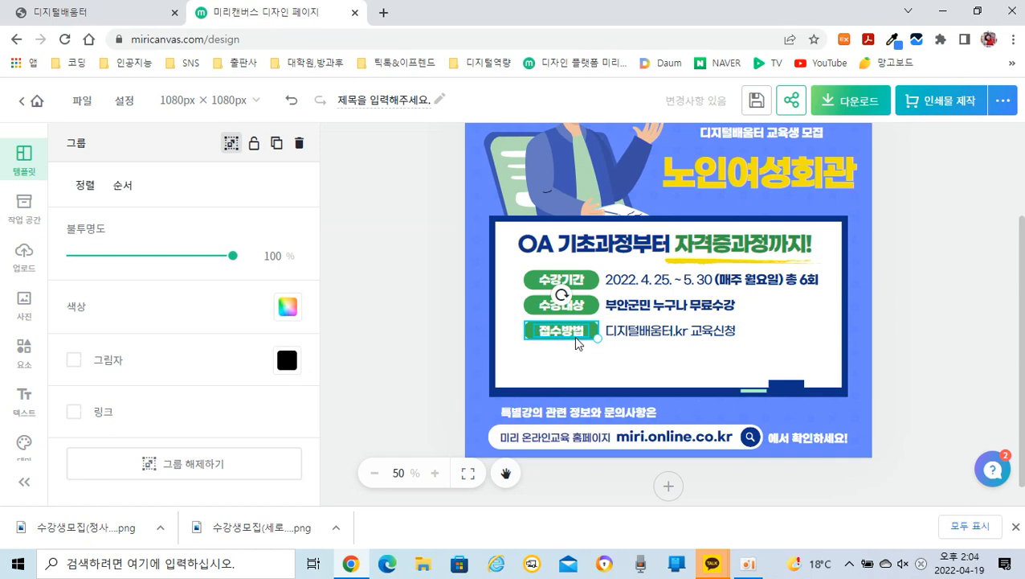
{"action": "left_click", "coordinate": [657, 334], "text": "shift"}
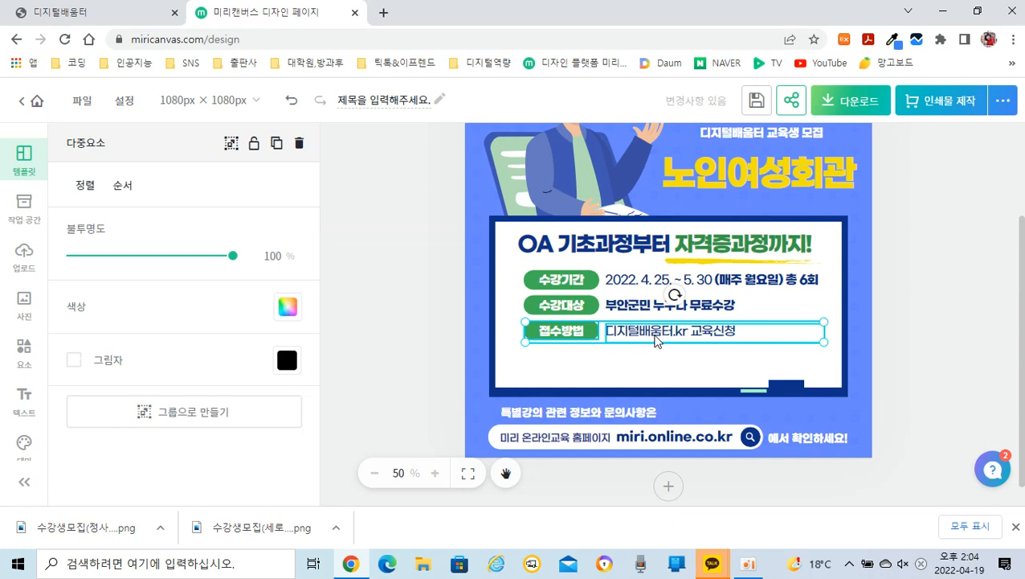
{"action": "left_click_drag", "start_coordinate": [651, 337], "coordinate": [658, 362]}
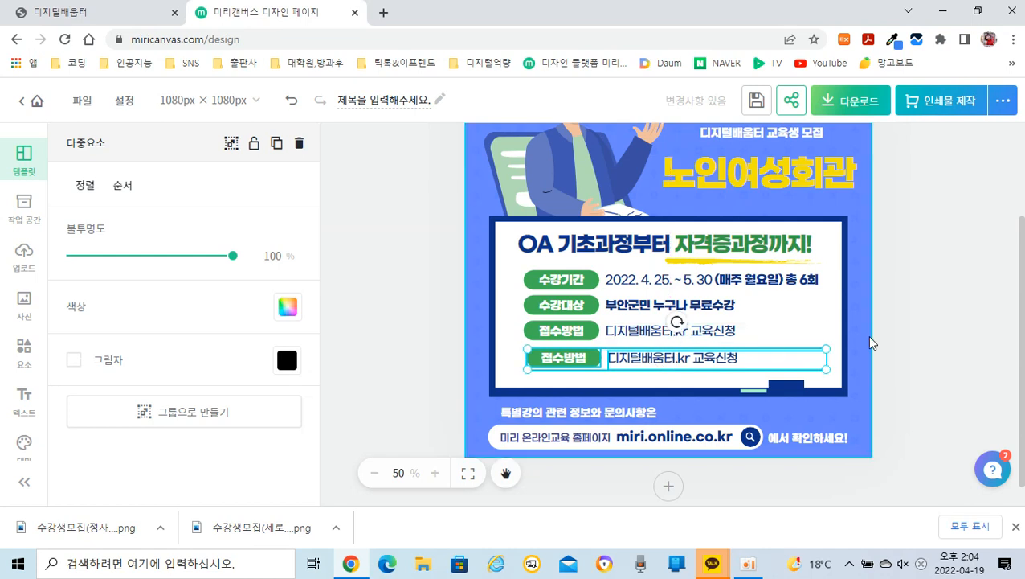
Step: Change the label of the third detail row, the upper of the two 접수방법 labels, to 교육장소
{"action": "left_click", "coordinate": [949, 324]}
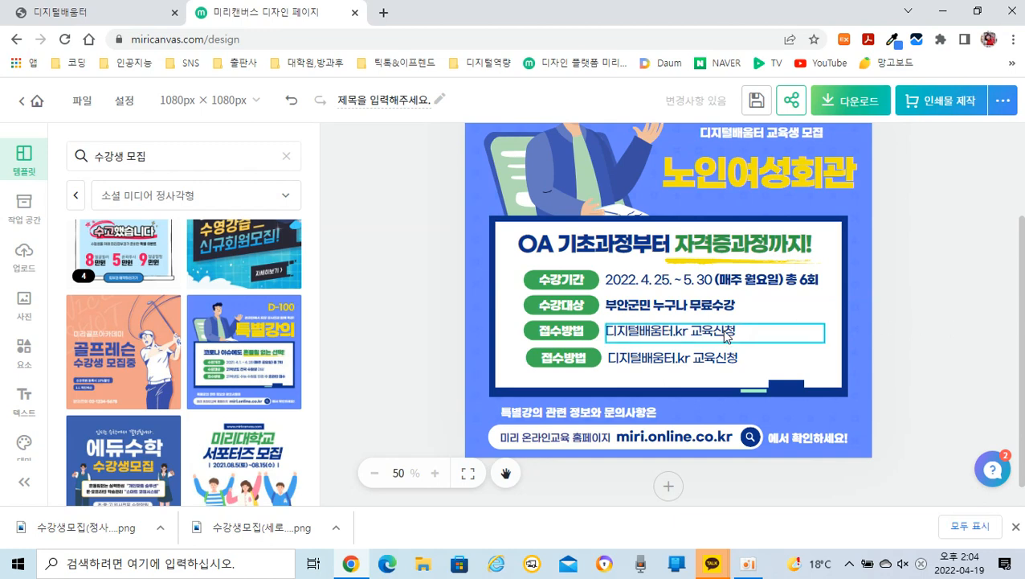
{"action": "left_click", "coordinate": [572, 331]}
{"action": "left_click", "coordinate": [572, 333]}
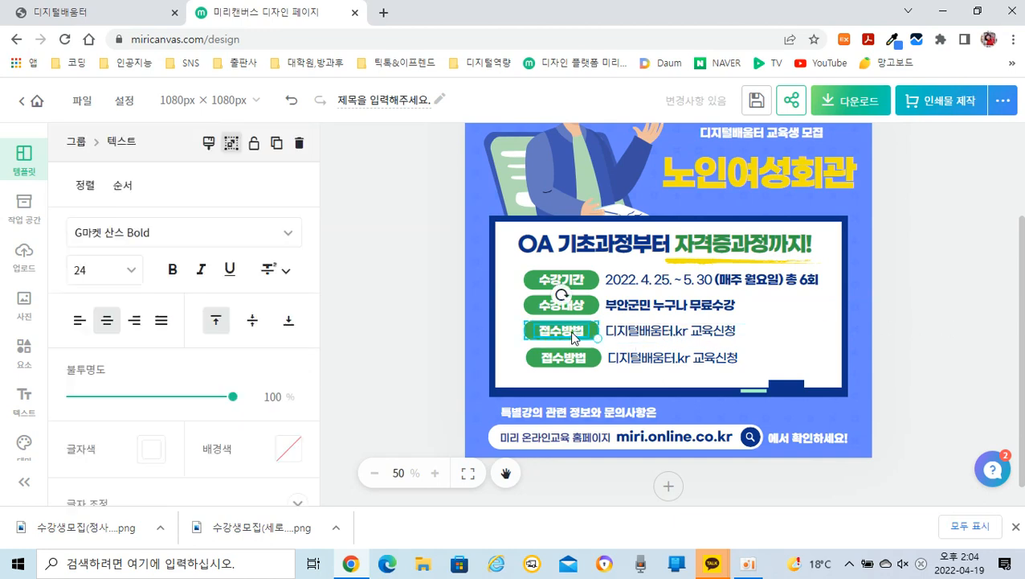
{"action": "key", "text": "ctrl+a"}
{"action": "type", "text": "교육장소"}
Step: Replace the text beside the 교육장소 label with "부안노인여성회관 4층 교육장"
{"action": "left_click", "coordinate": [655, 338]}
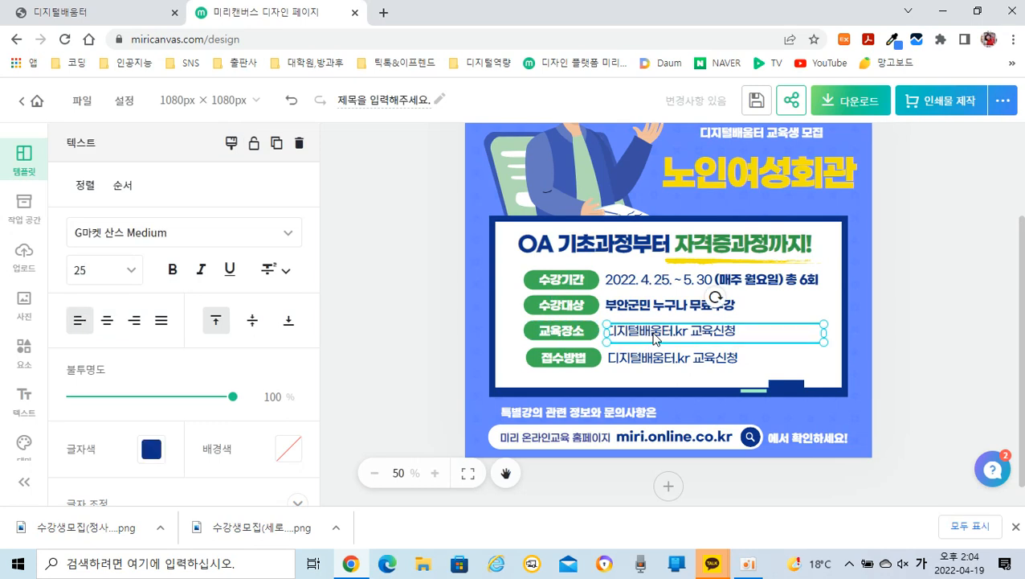
{"action": "double_click", "coordinate": [656, 339]}
{"action": "key", "text": "BackSpace"}
{"action": "type", "text": "부아ㄴ"}
{"action": "key", "text": "Delete"}
{"action": "key", "text": "Delete"}
{"action": "key", "text": "Delete"}
{"action": "key", "text": "Delete"}
{"action": "key", "text": "Delete"}
{"action": "key", "text": "Delete"}
{"action": "key", "text": "Delete"}
{"action": "key", "text": "Delete"}
{"action": "type", "text": "노인여"}
{"action": "type", "text": "성ㅎ"}
{"action": "type", "text": "회관"}
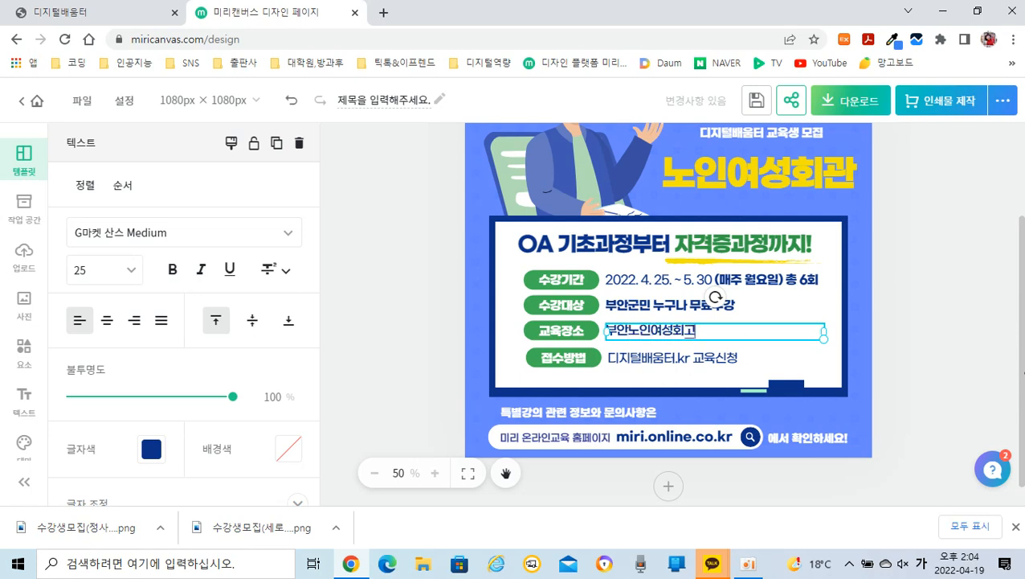
{"action": "type", "text": " 4층 교육ㅈ장"}
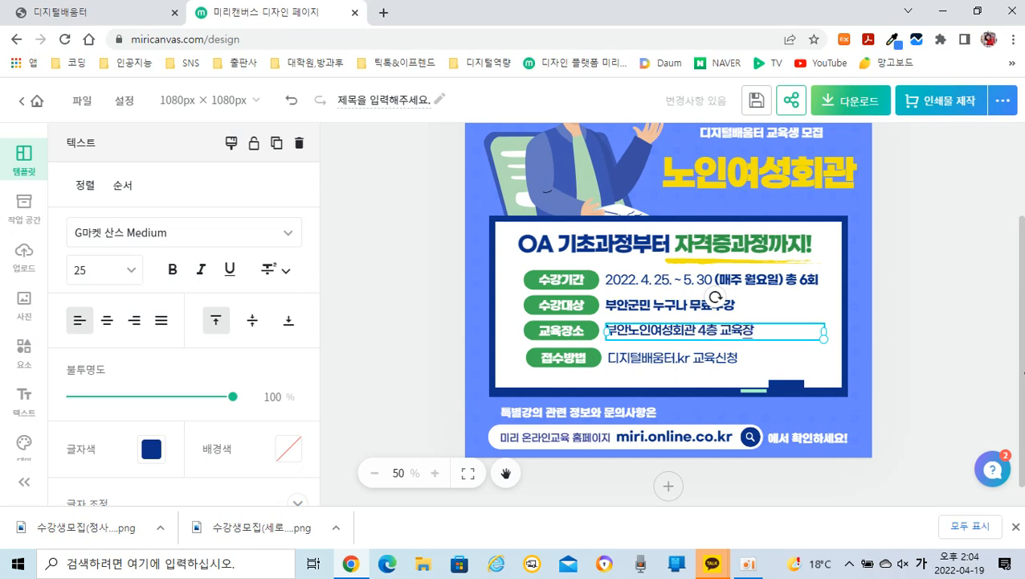
{"action": "left_click", "coordinate": [951, 369]}
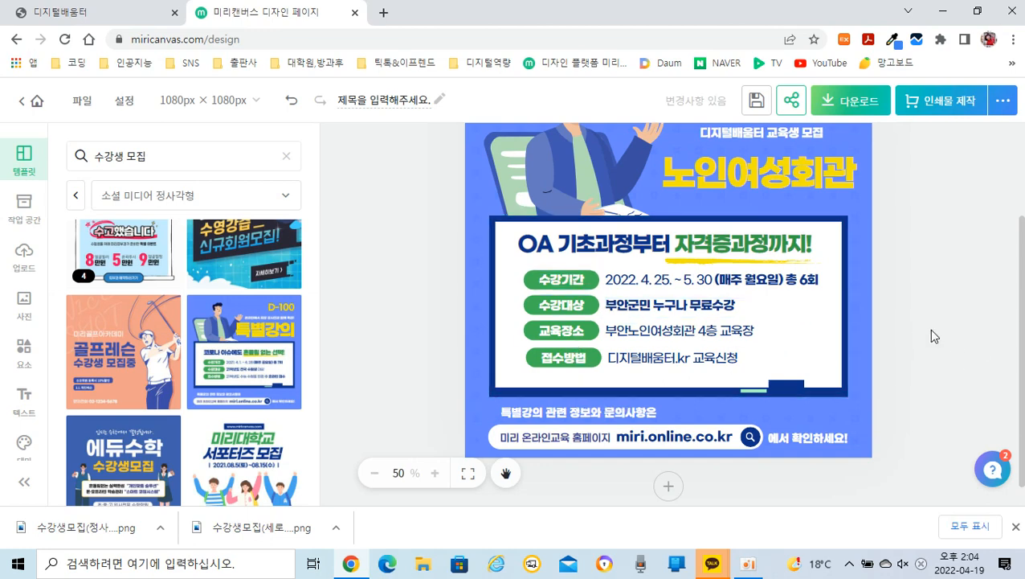
Step: Delete the illustration of the man sitting in the green chair from the upper part of the poster
{"action": "scroll", "coordinate": [931, 336], "scroll_direction": "up", "scroll_amount": 2}
{"action": "scroll", "coordinate": [928, 329], "scroll_direction": "up", "scroll_amount": 1}
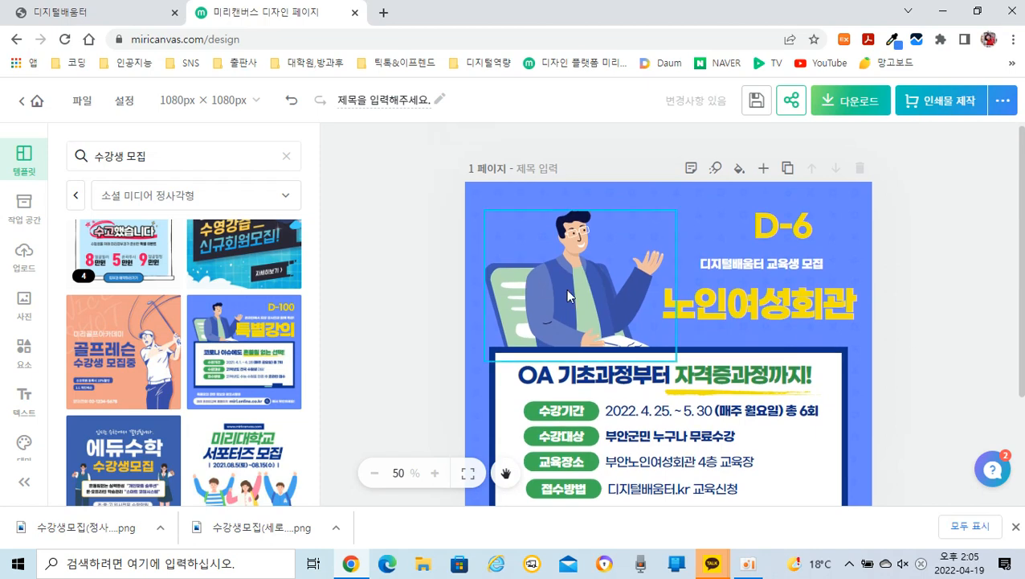
{"action": "left_click", "coordinate": [567, 296]}
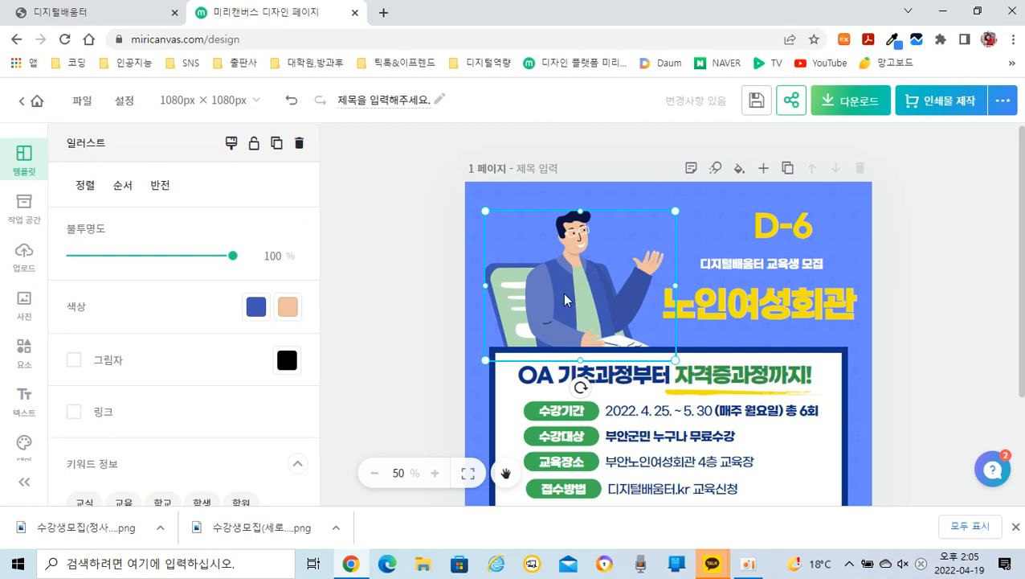
{"action": "left_click", "coordinate": [300, 144]}
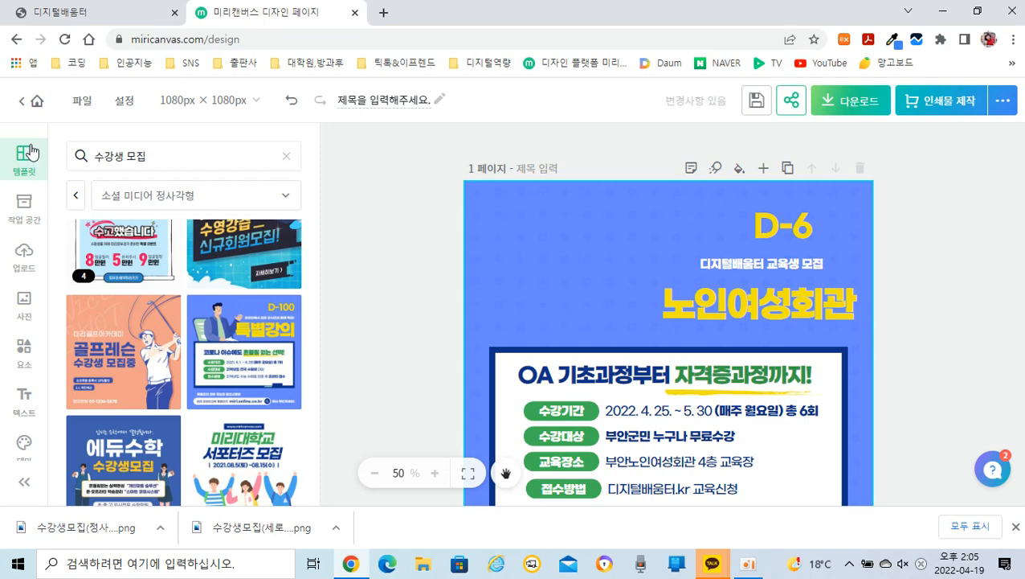
Step: Search the design elements for 컴퓨터 and add the illustration of a brown-haired girl working at a desktop computer
{"action": "left_click", "coordinate": [23, 364]}
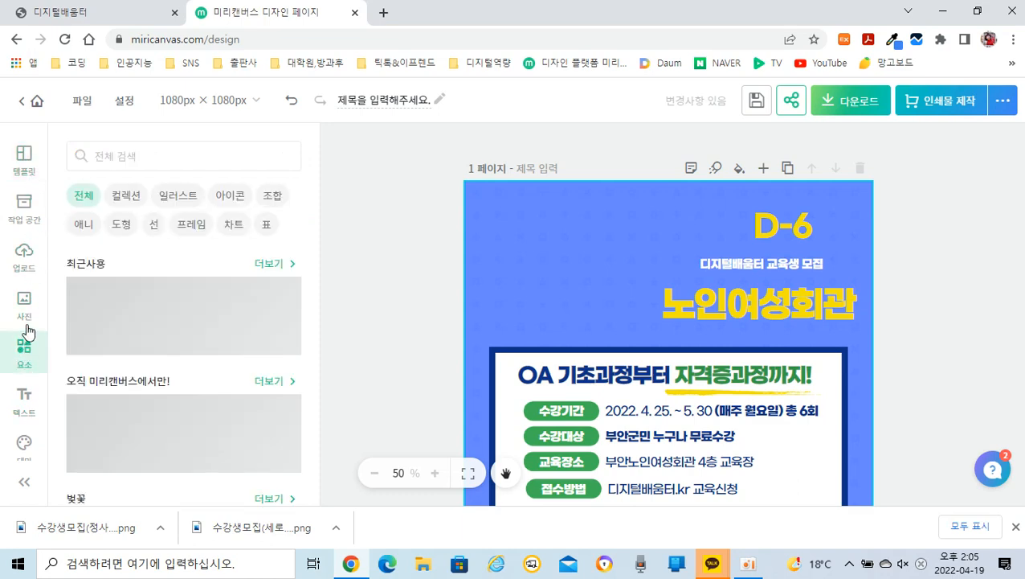
{"action": "left_click", "coordinate": [137, 154]}
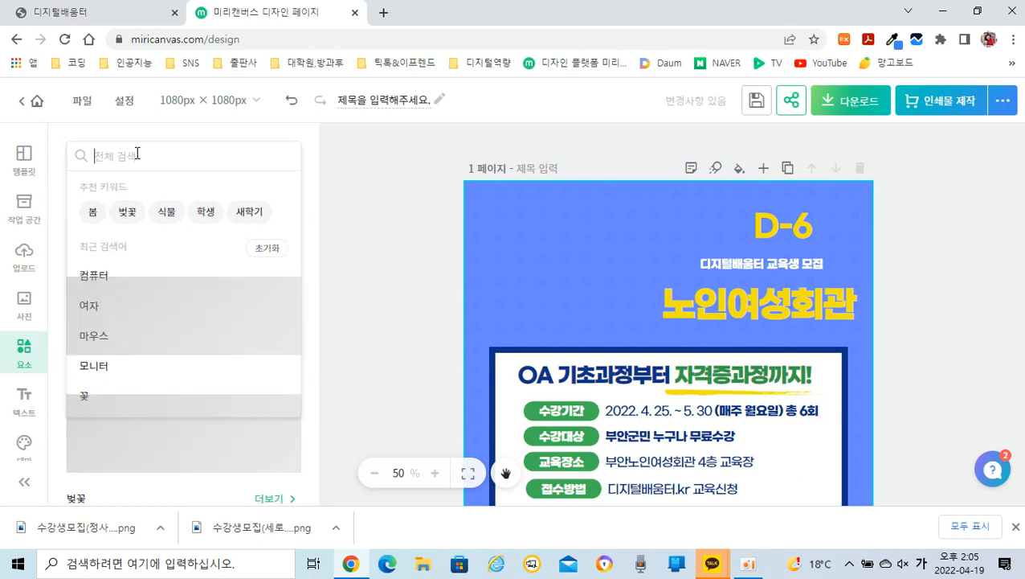
{"action": "type", "text": "컴퓨터"}
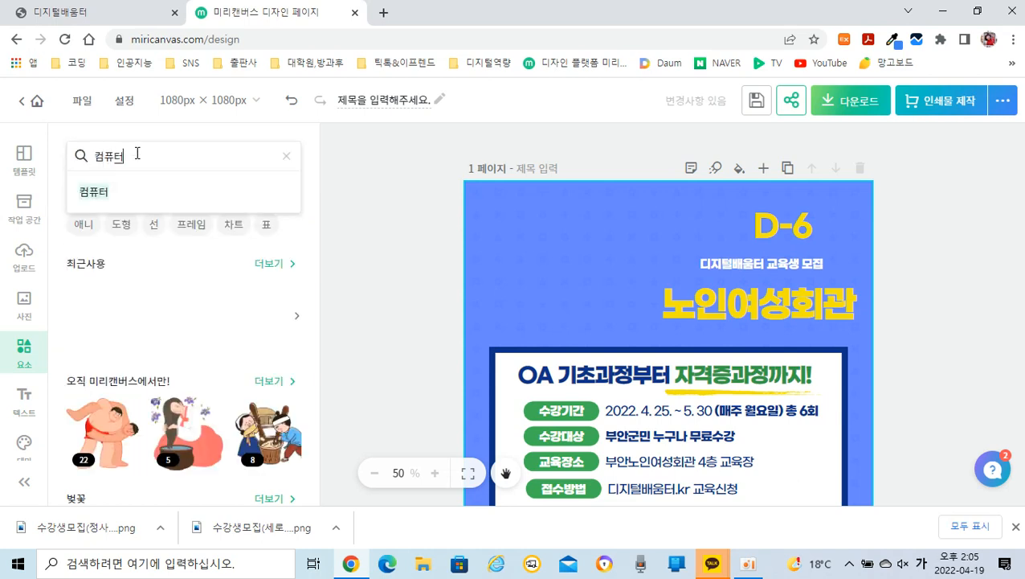
{"action": "key", "text": "Return"}
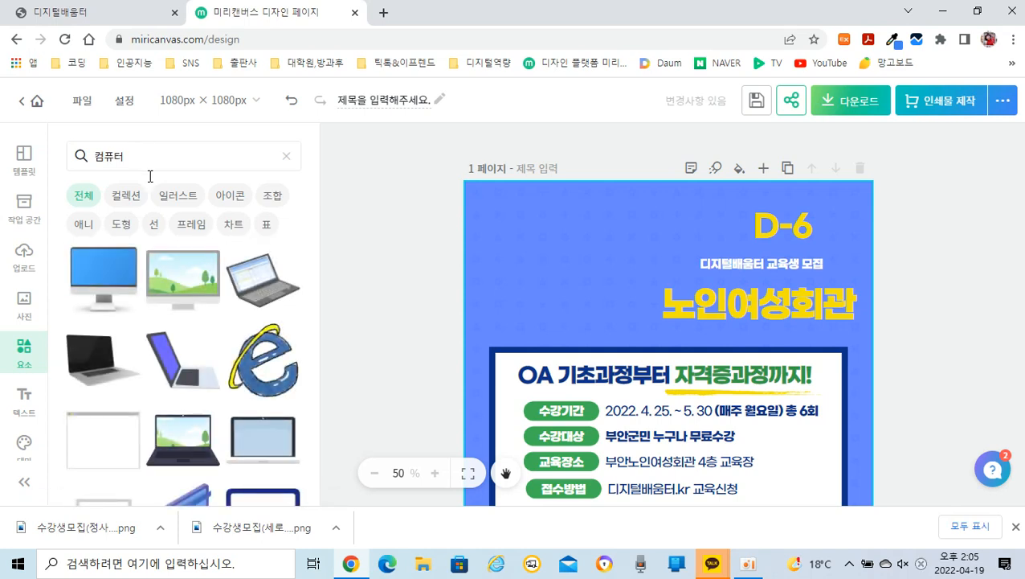
{"action": "scroll", "coordinate": [190, 357], "scroll_direction": "down", "scroll_amount": 5}
{"action": "scroll", "coordinate": [191, 355], "scroll_direction": "down", "scroll_amount": 10}
{"action": "scroll", "coordinate": [197, 366], "scroll_direction": "down", "scroll_amount": 10}
{"action": "scroll", "coordinate": [196, 366], "scroll_direction": "down", "scroll_amount": 4}
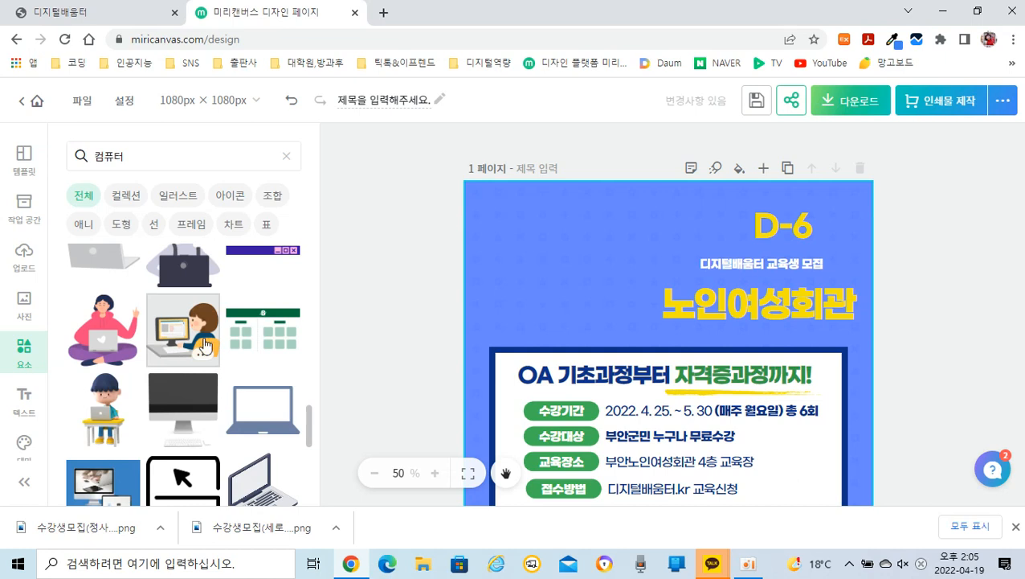
{"action": "left_click", "coordinate": [188, 336]}
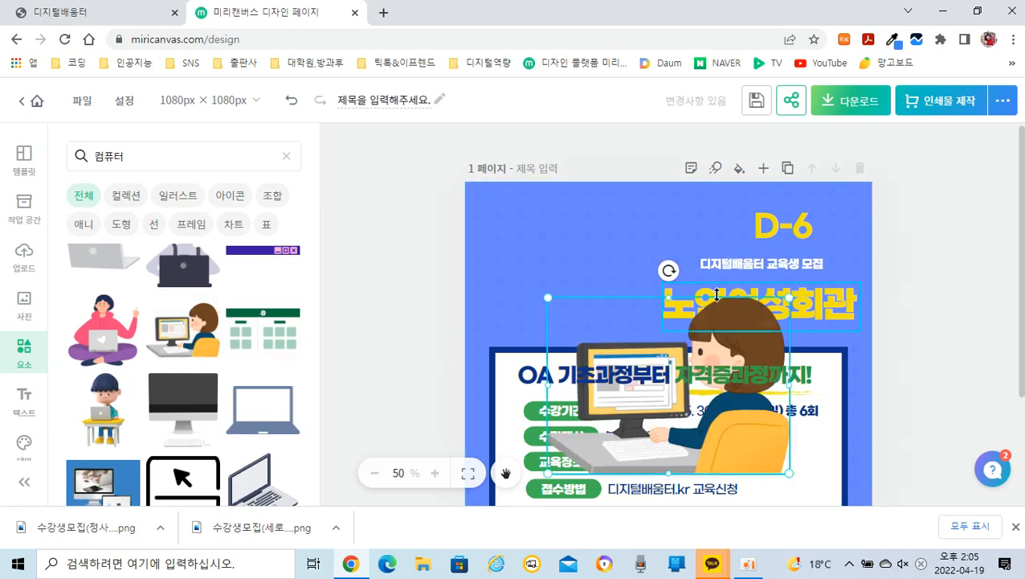
Step: Shrink the computer girl illustration and place it above the white box, beside the 노인여성회관 title
{"action": "left_click_drag", "start_coordinate": [739, 348], "coordinate": [647, 261]}
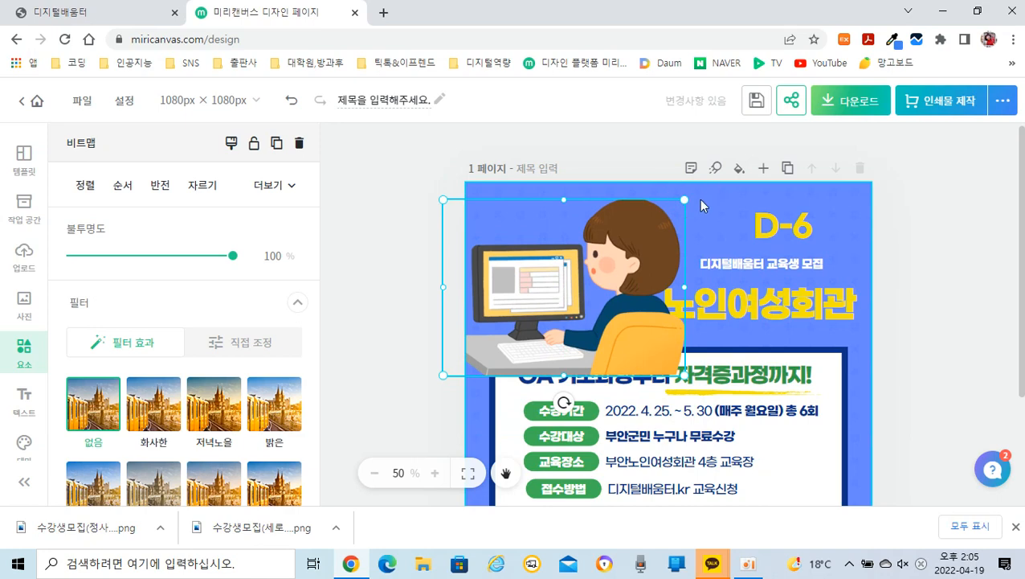
{"action": "left_click_drag", "start_coordinate": [685, 199], "coordinate": [629, 240]}
{"action": "left_click_drag", "start_coordinate": [595, 297], "coordinate": [619, 273]}
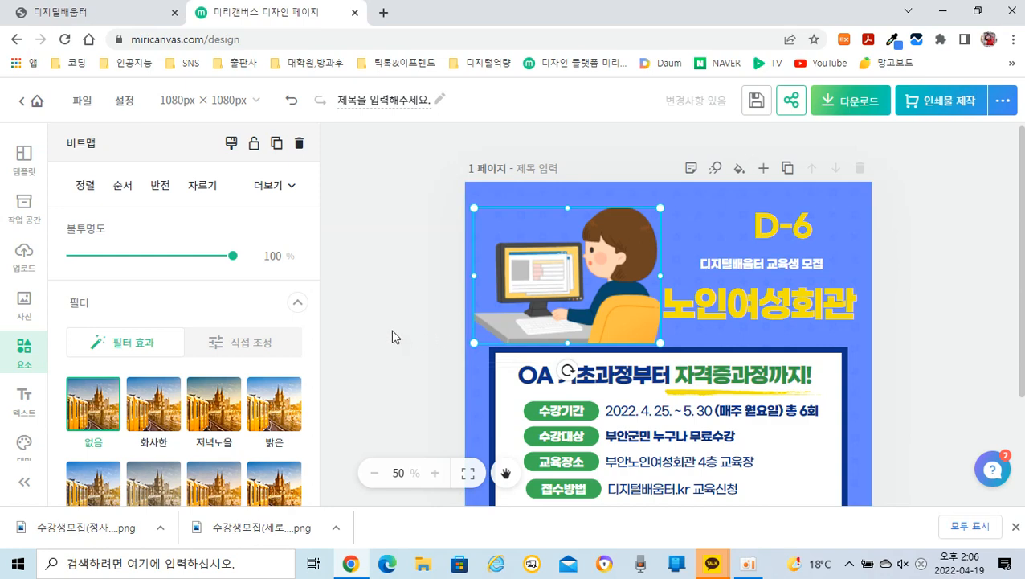
{"action": "left_click", "coordinate": [380, 287]}
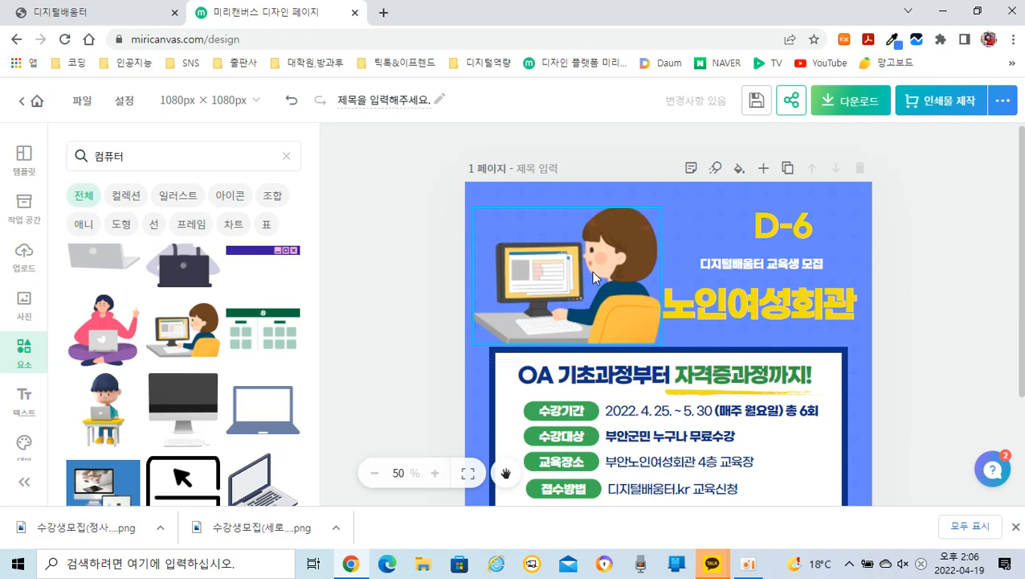
Step: Flip the computer girl illustration horizontally so that she faces the 노인여성회관 title
{"action": "left_click", "coordinate": [618, 269]}
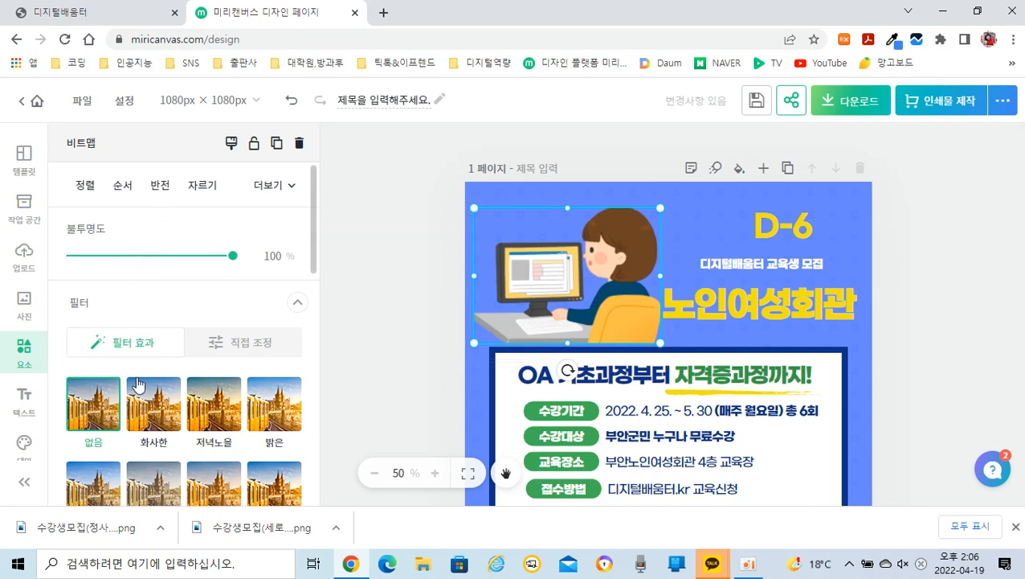
{"action": "left_click", "coordinate": [161, 190]}
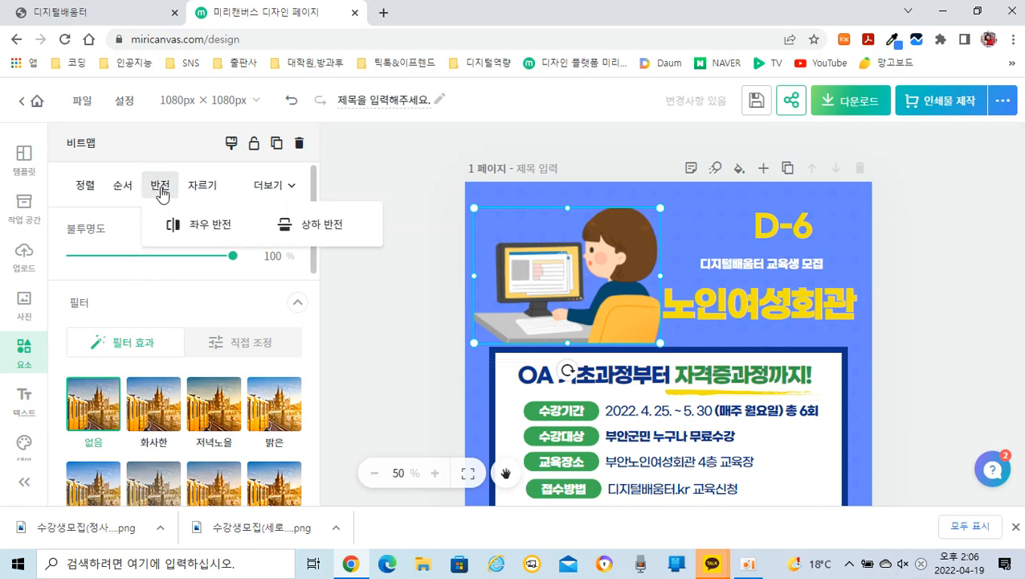
{"action": "left_click", "coordinate": [201, 228]}
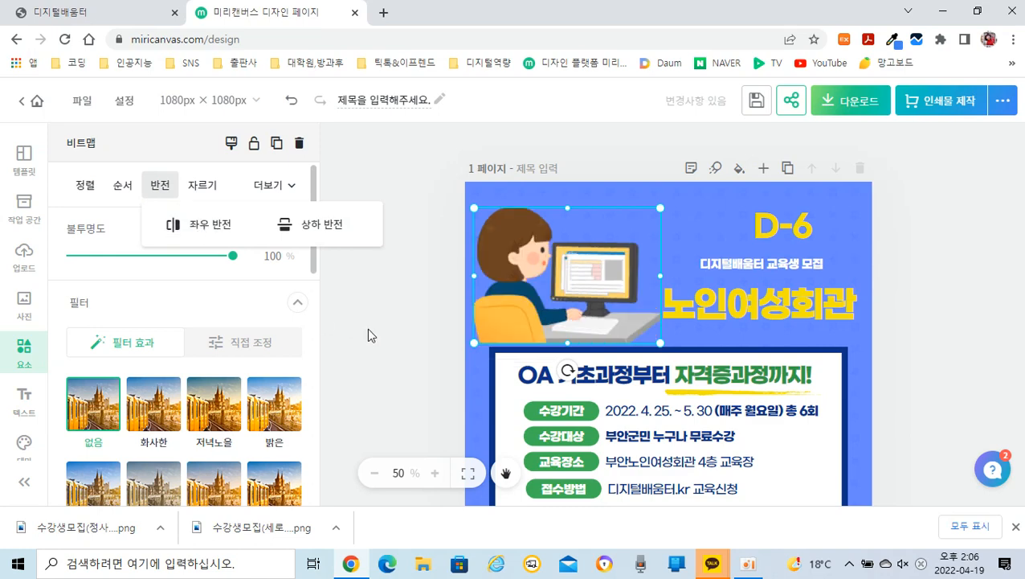
{"action": "left_click", "coordinate": [425, 343]}
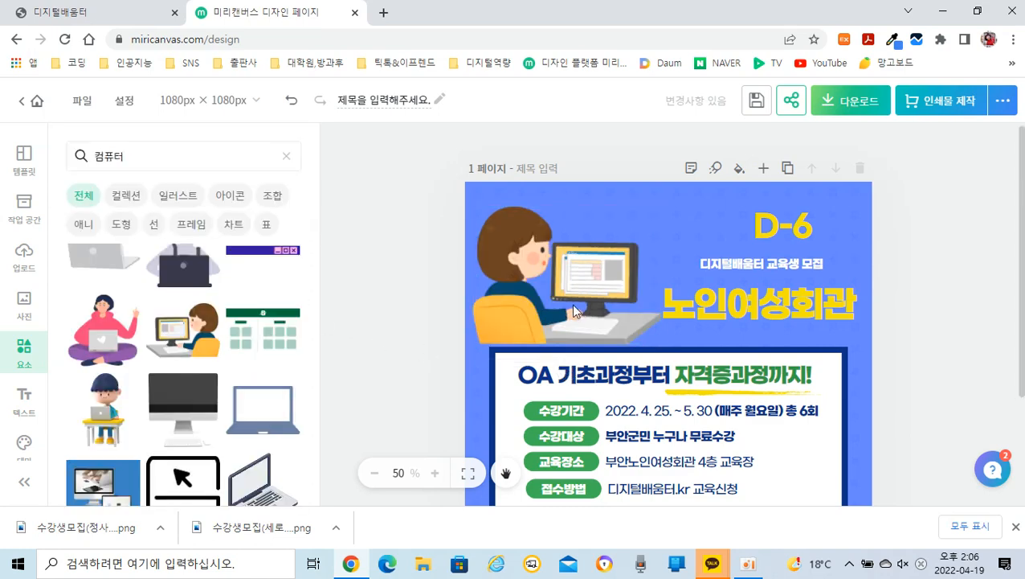
Step: Name the design "수강생 모집 포스터" and save it
{"action": "scroll", "coordinate": [950, 327], "scroll_direction": "down", "scroll_amount": 2}
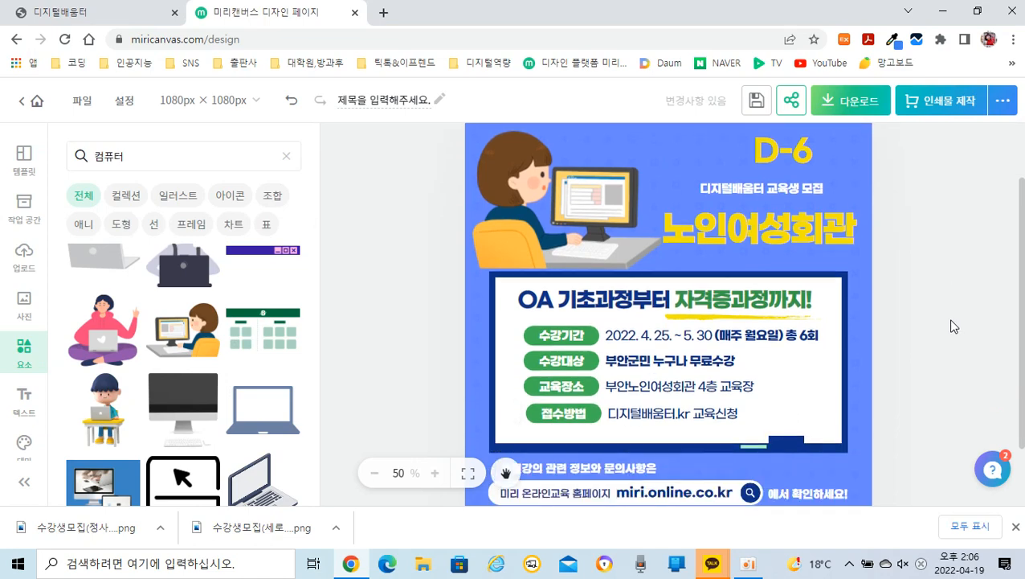
{"action": "scroll", "coordinate": [950, 326], "scroll_direction": "up", "scroll_amount": 2}
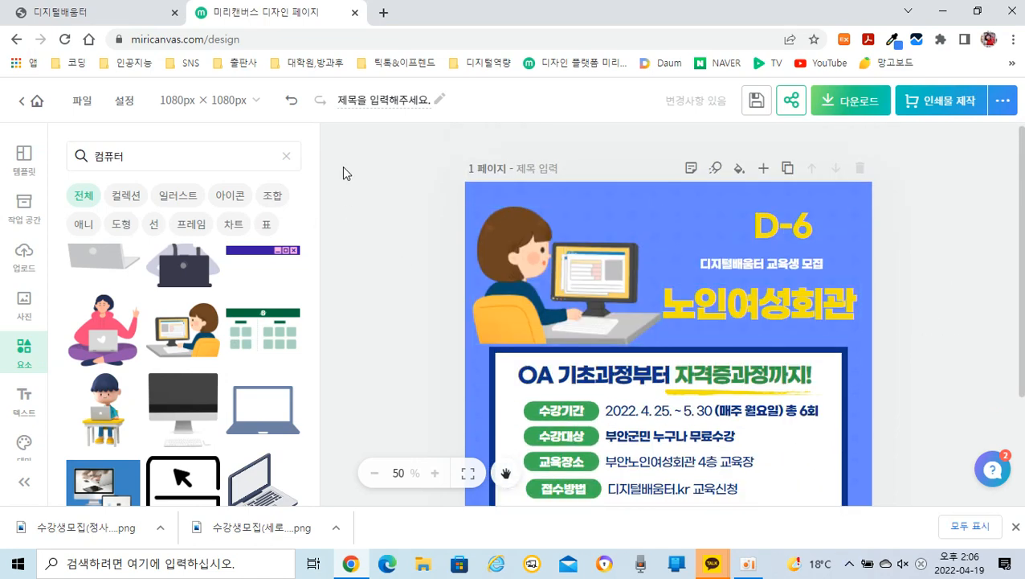
{"action": "left_click", "coordinate": [349, 102]}
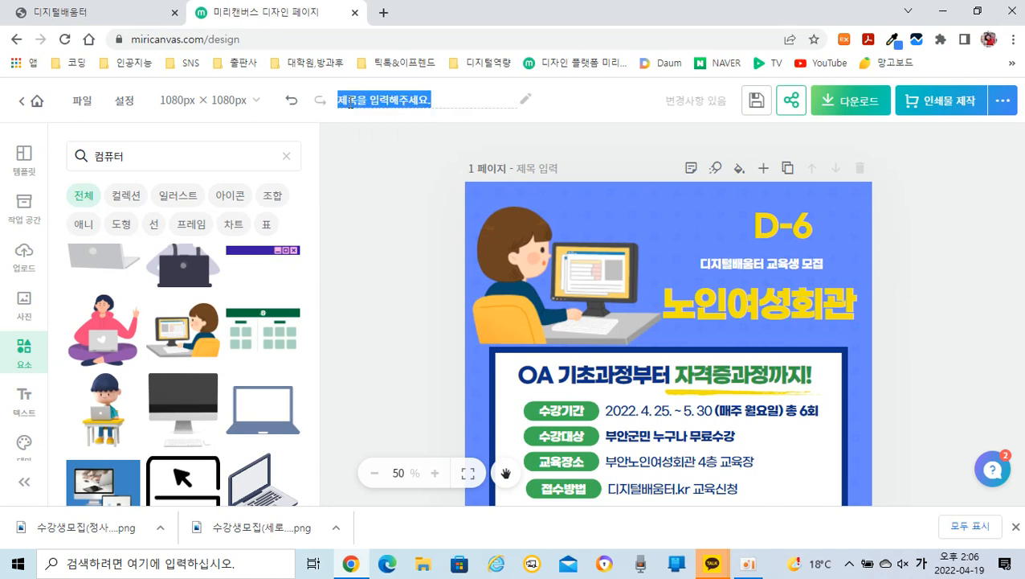
{"action": "type", "text": "수강생"}
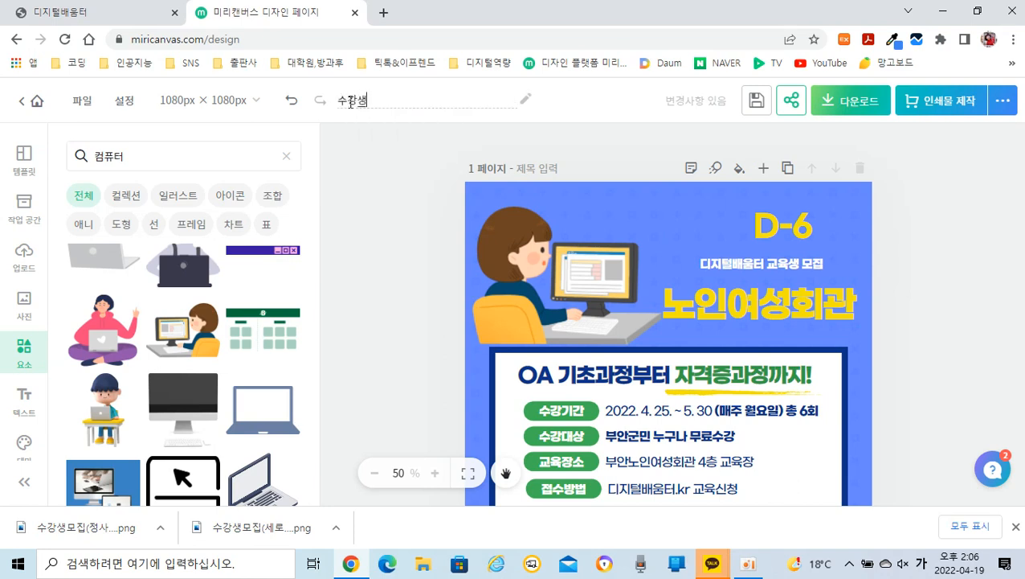
{"action": "type", "text": " 미모집 포스터"}
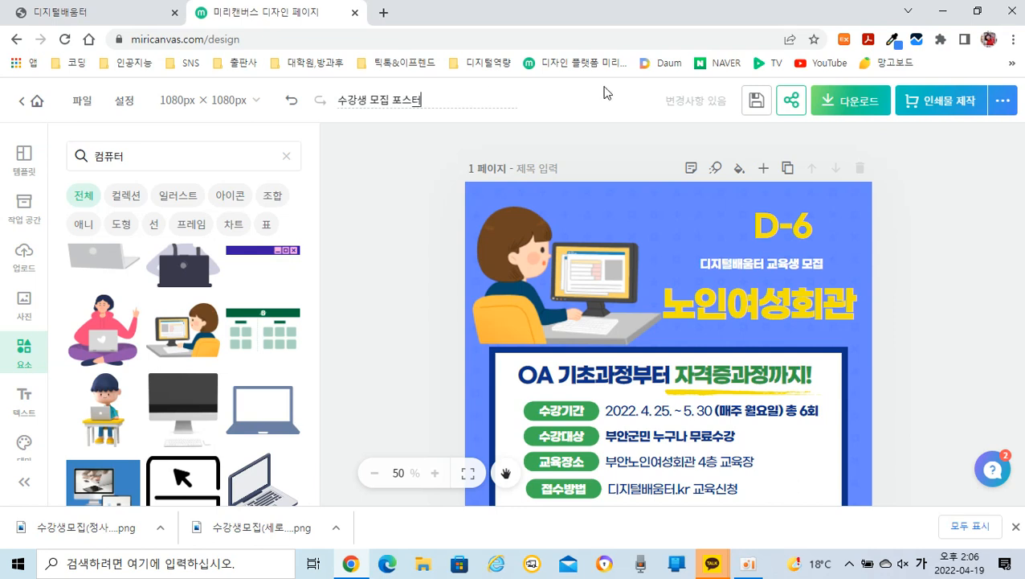
{"action": "left_click", "coordinate": [754, 105]}
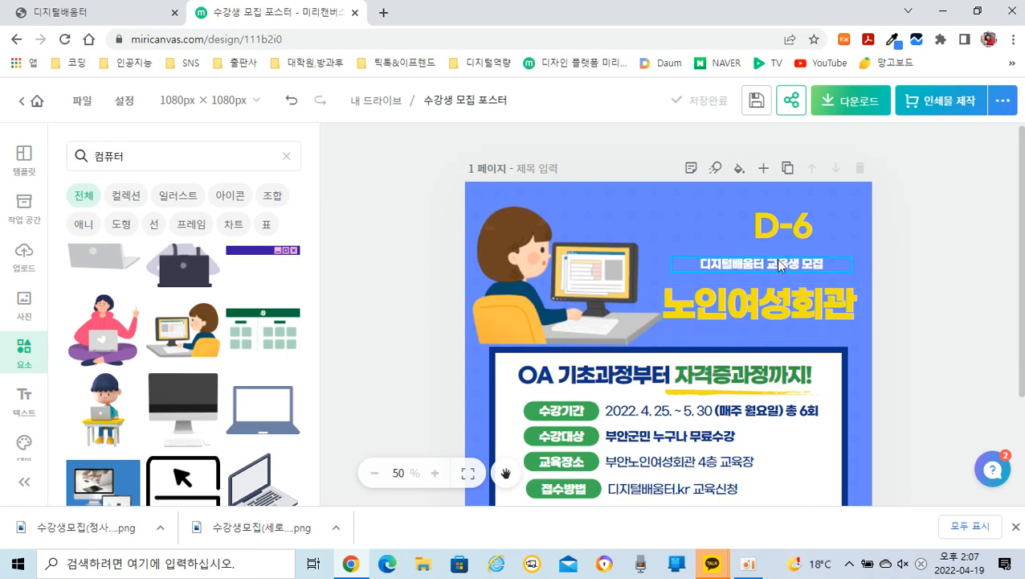
Step: Download the poster for web use as a PNG without a transparent background, using the quick download (빠른 다운로드)
{"action": "left_click", "coordinate": [851, 107]}
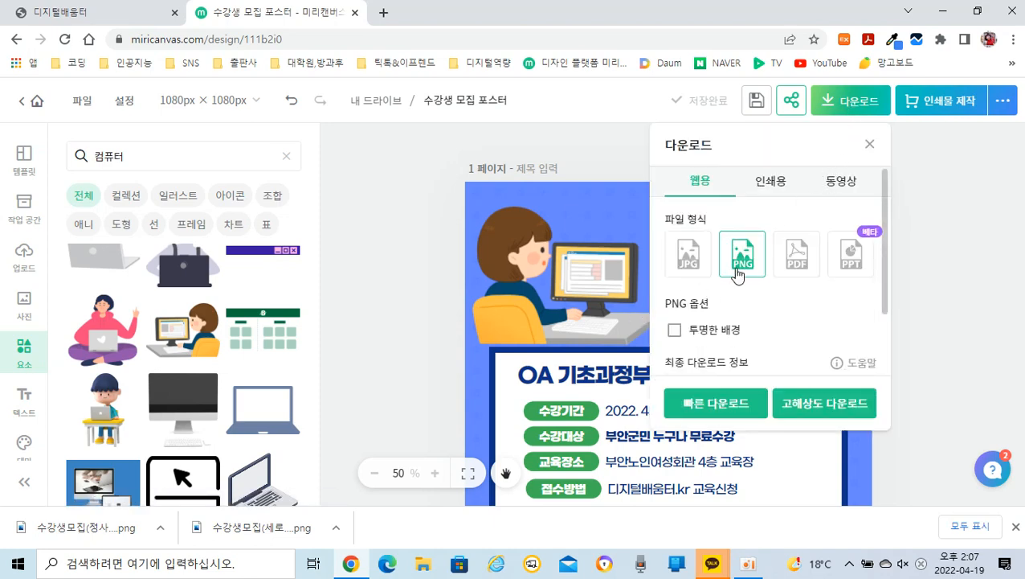
{"action": "scroll", "coordinate": [763, 317], "scroll_direction": "down", "scroll_amount": 1}
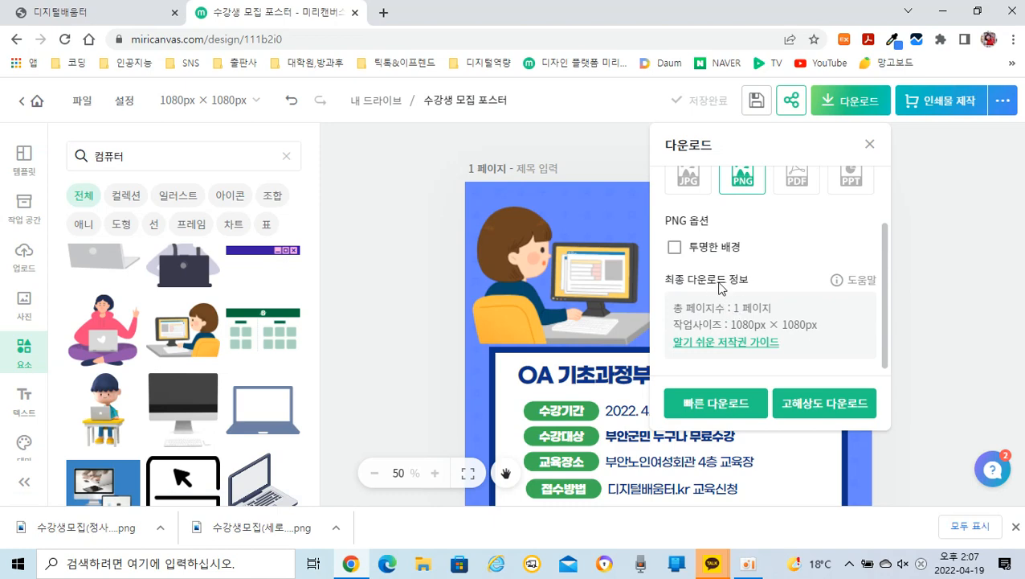
{"action": "left_click", "coordinate": [717, 404]}
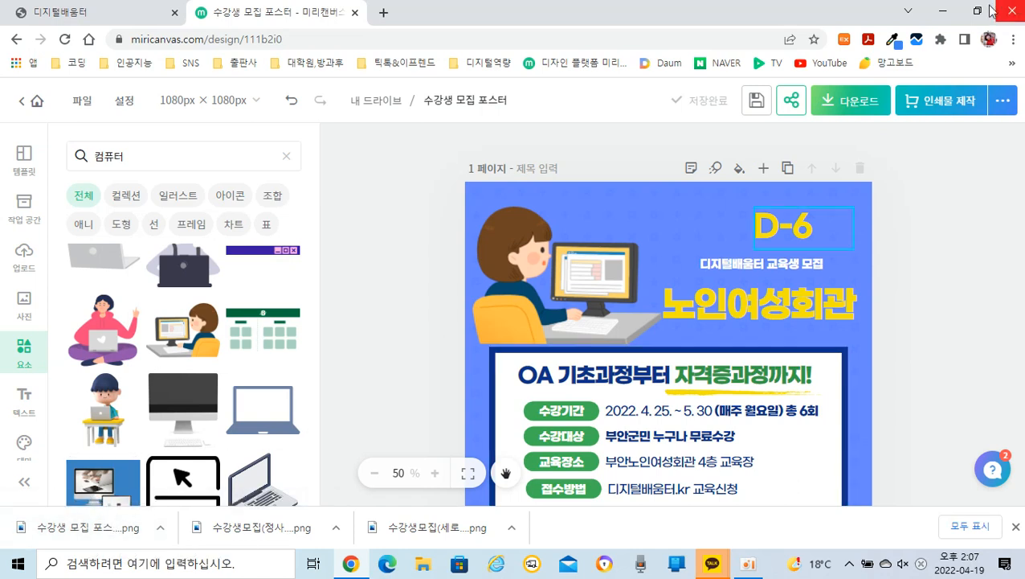
Step: Minimize the browser and open the 다운로드 folder in File Explorer to check the downloaded poster image
{"action": "left_click", "coordinate": [947, 18]}
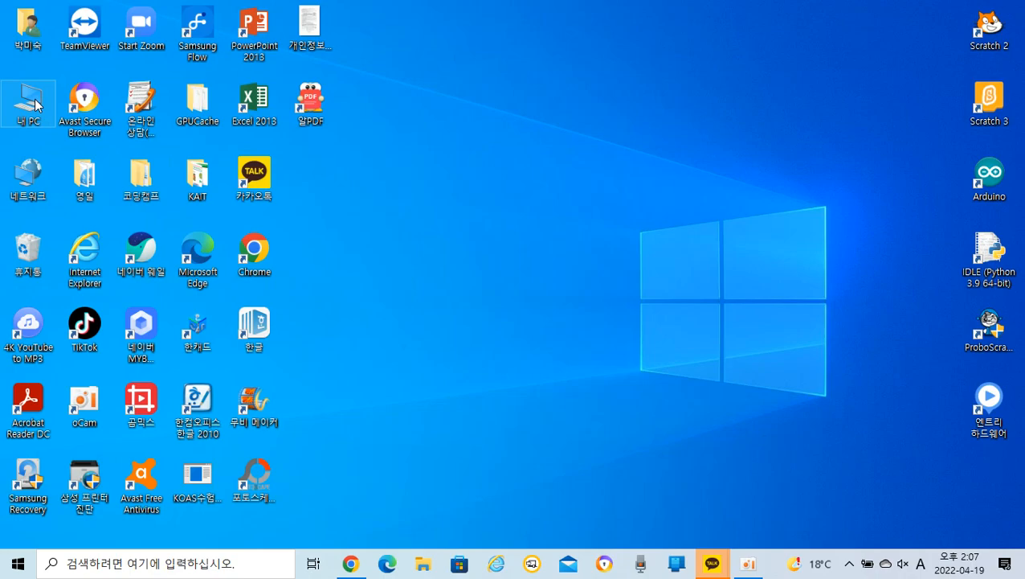
{"action": "double_click", "coordinate": [34, 105]}
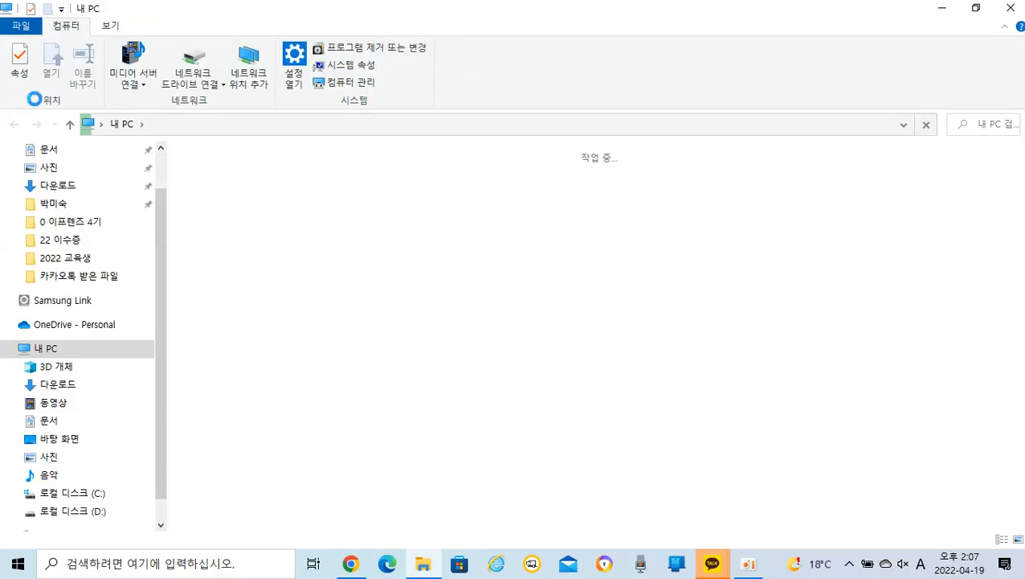
{"action": "left_click", "coordinate": [55, 189]}
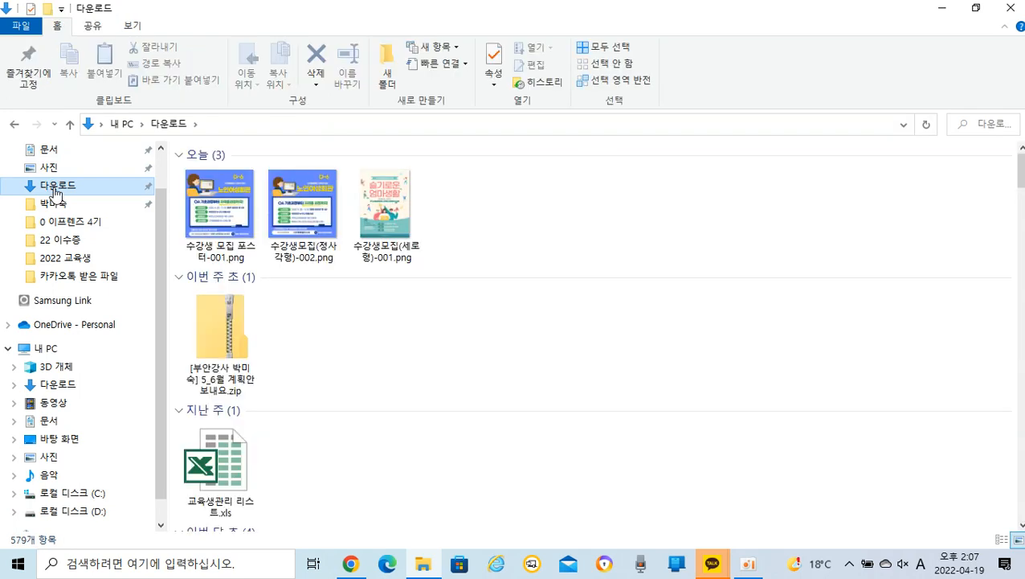